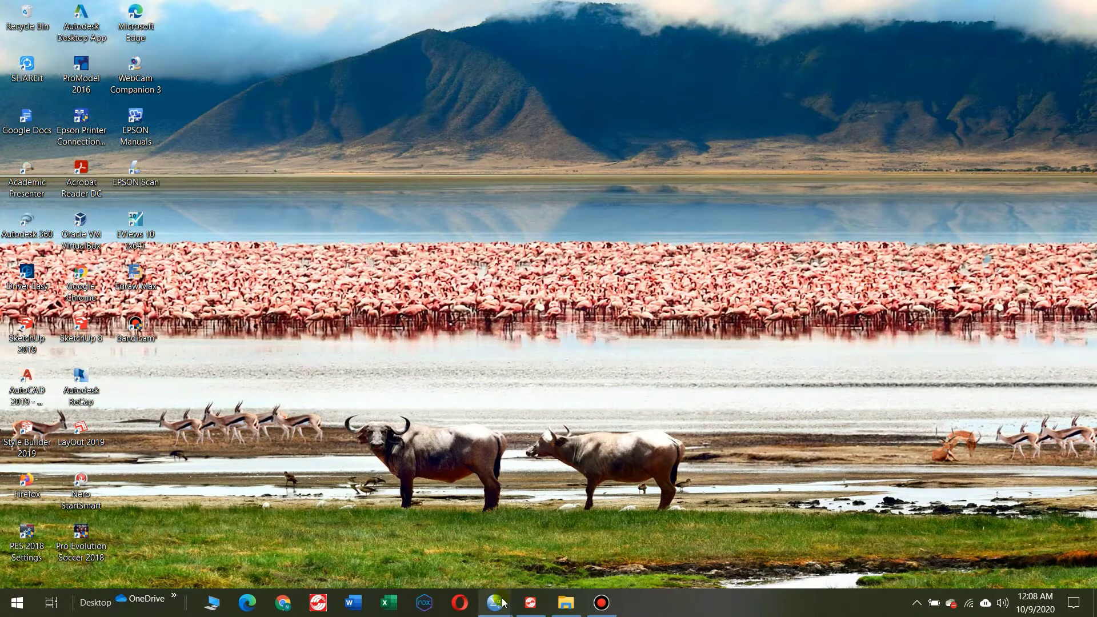
- Switch to SPSS and display both the Data Editor and the Output Viewer windows
mouse_move(503, 603)
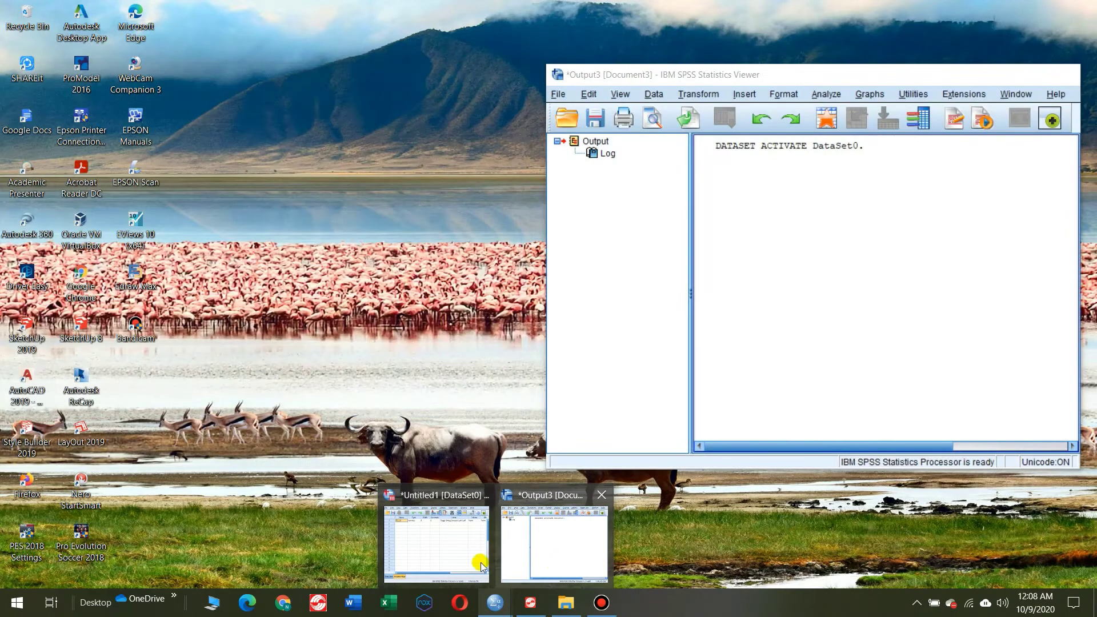
mouse_move(459, 564)
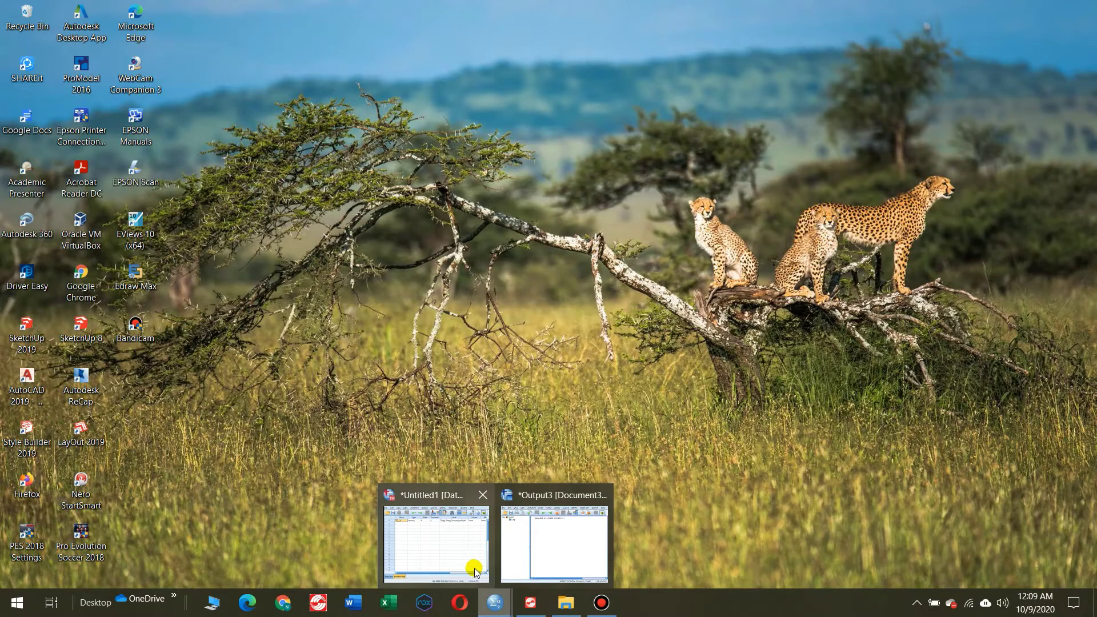
left_click(458, 548)
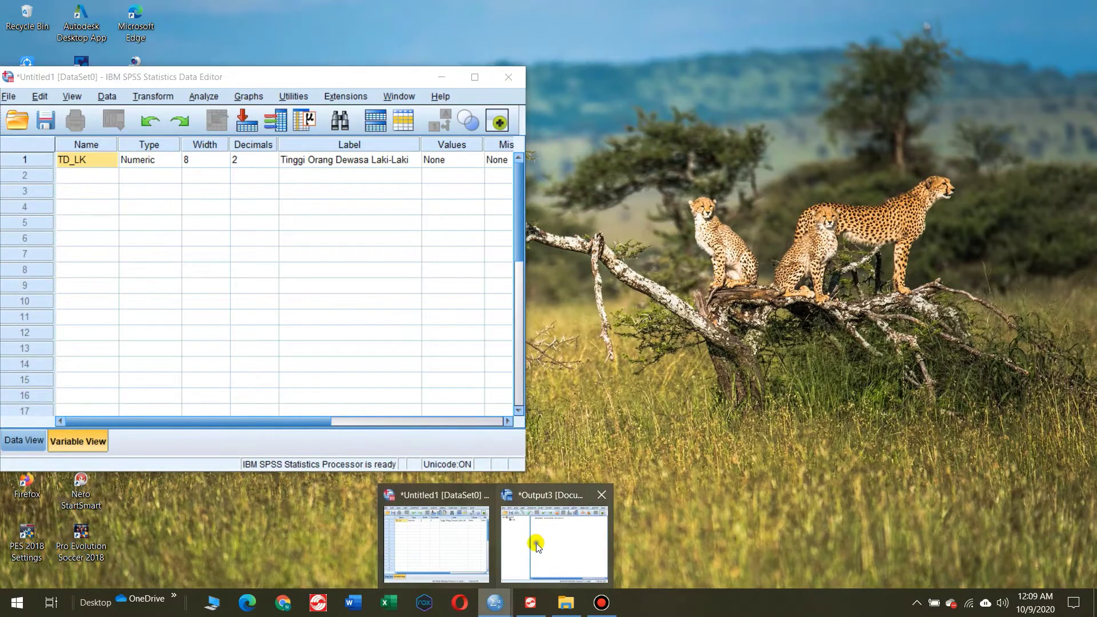
left_click(533, 542)
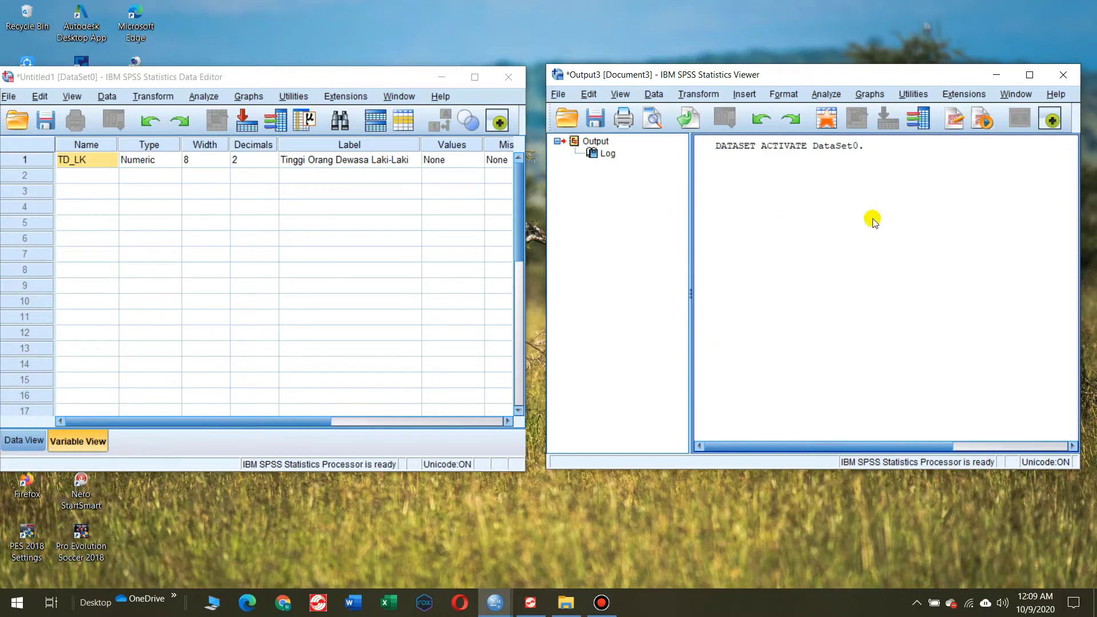
left_click(784, 37)
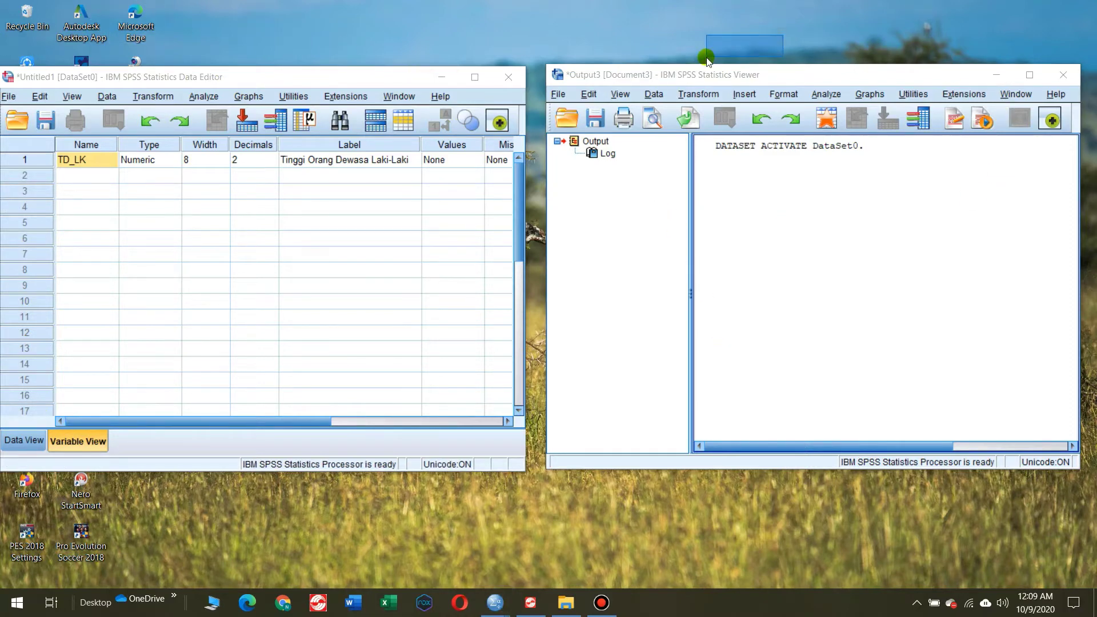
- Maximize the Data Editor window and compare its Data View with its Variable View, ending in Variable View
left_click(365, 71)
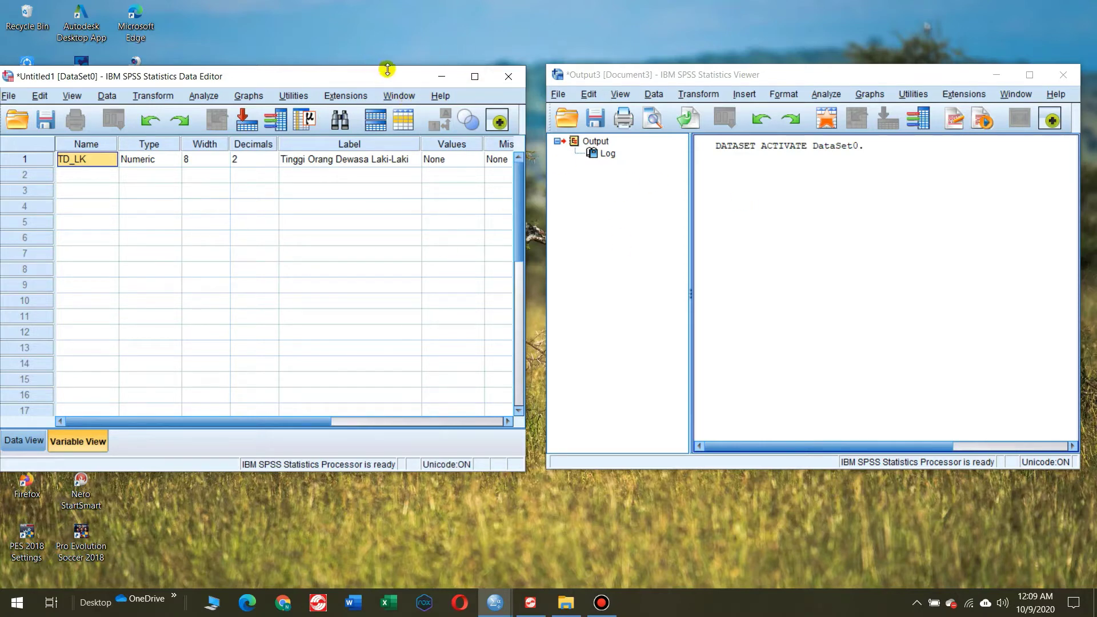
left_click(474, 77)
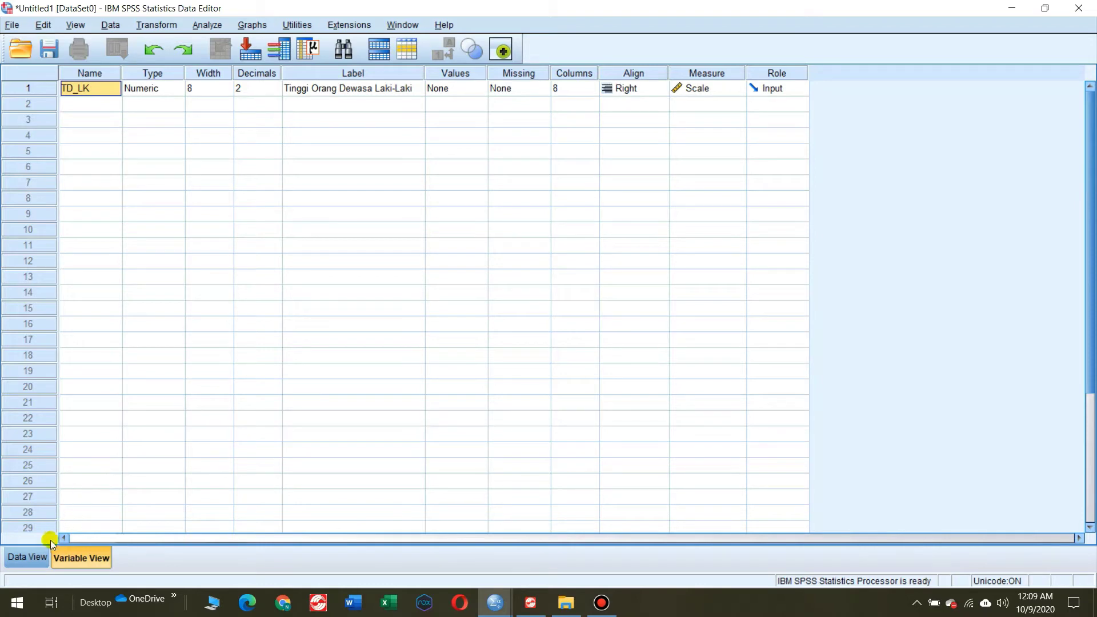
left_click(34, 556)
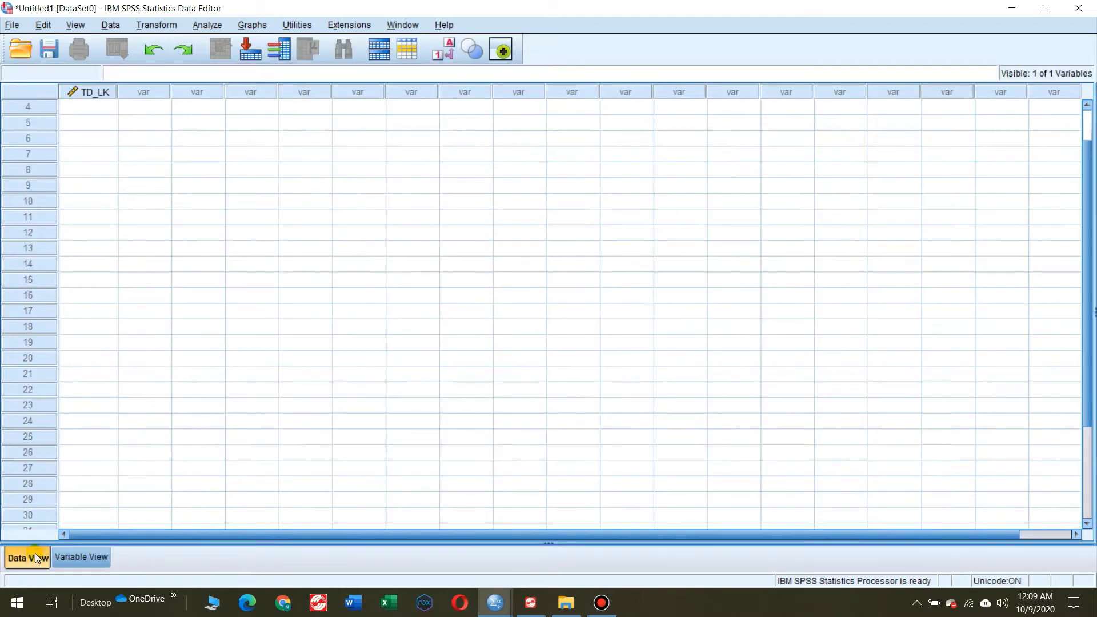
left_click(87, 557)
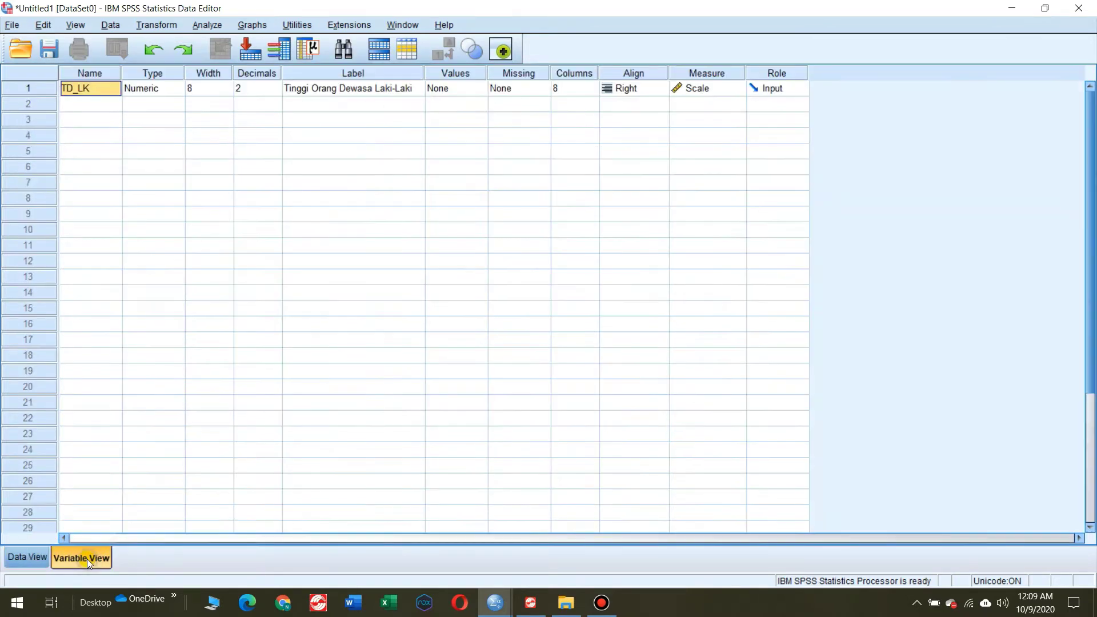
left_click(24, 557)
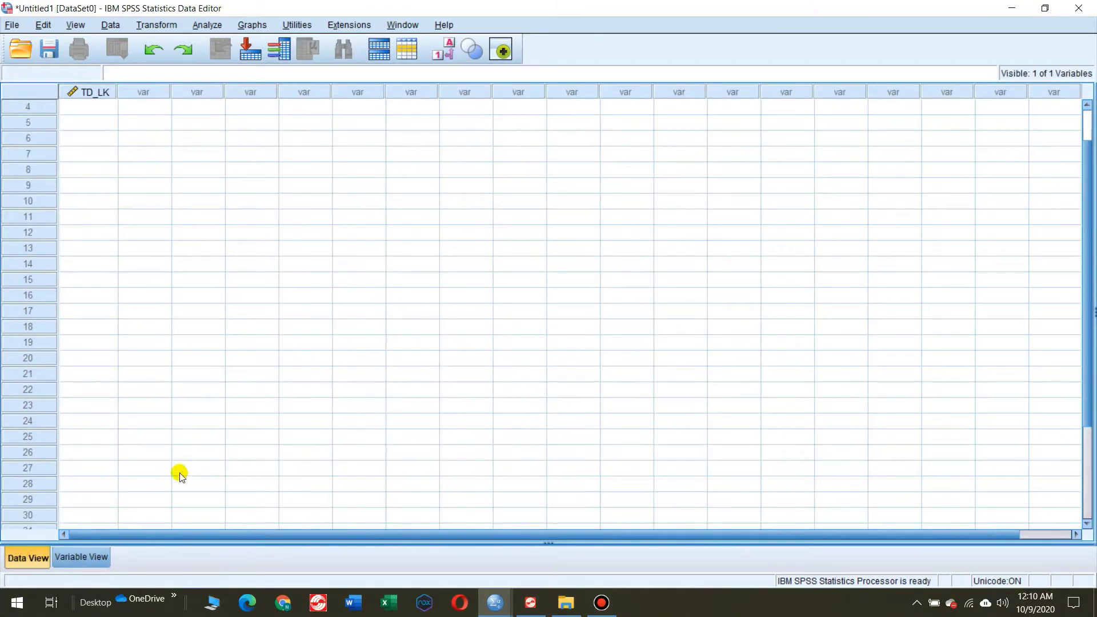
left_click(90, 553)
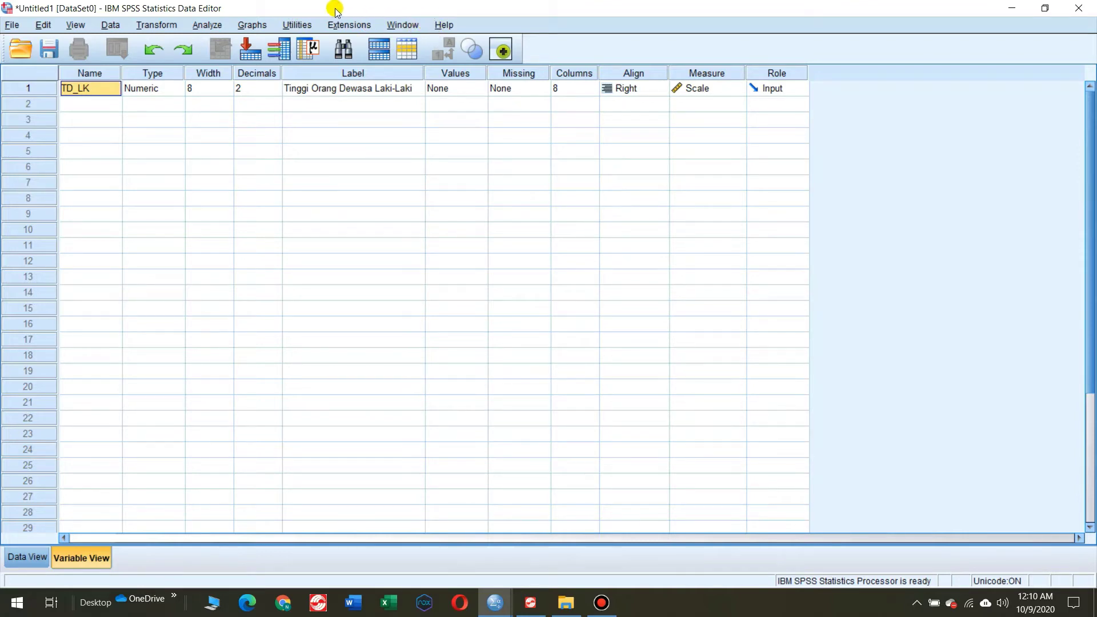
- Examine the Data Editor's available commands for file handling, viewing, data transformation, statistical analysis, graphs and extensions
left_click(12, 26)
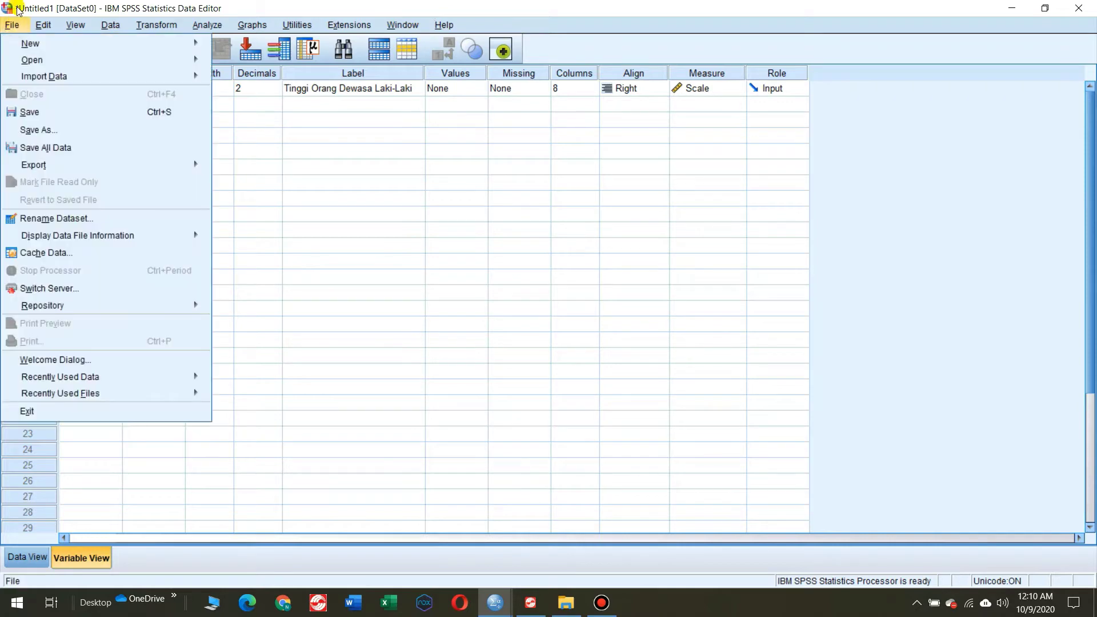
mouse_move(53, 165)
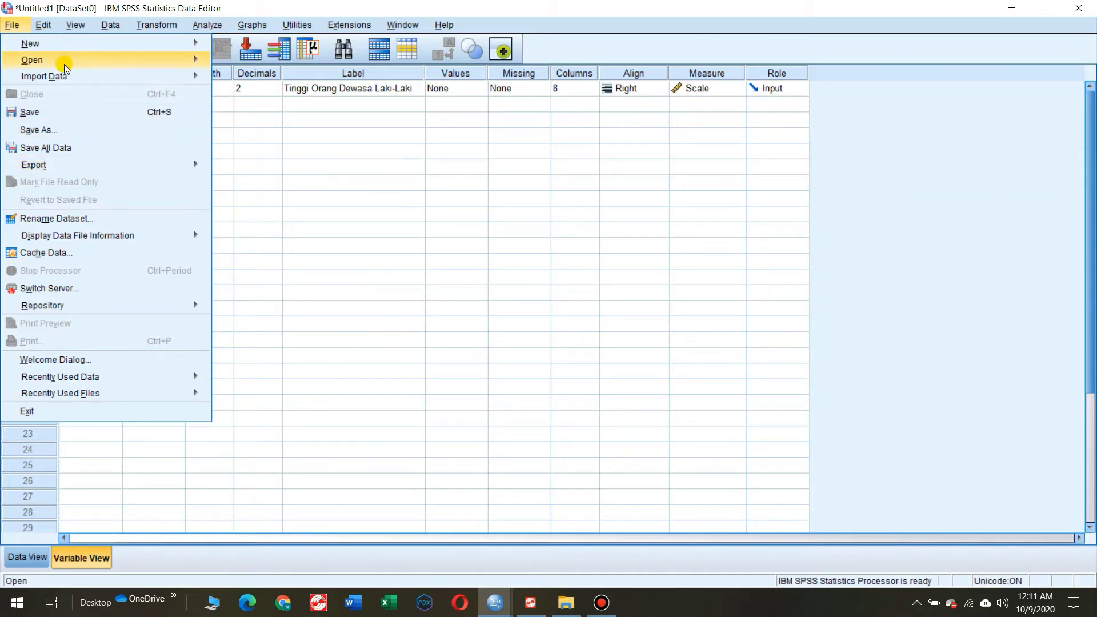
mouse_move(73, 48)
mouse_move(42, 26)
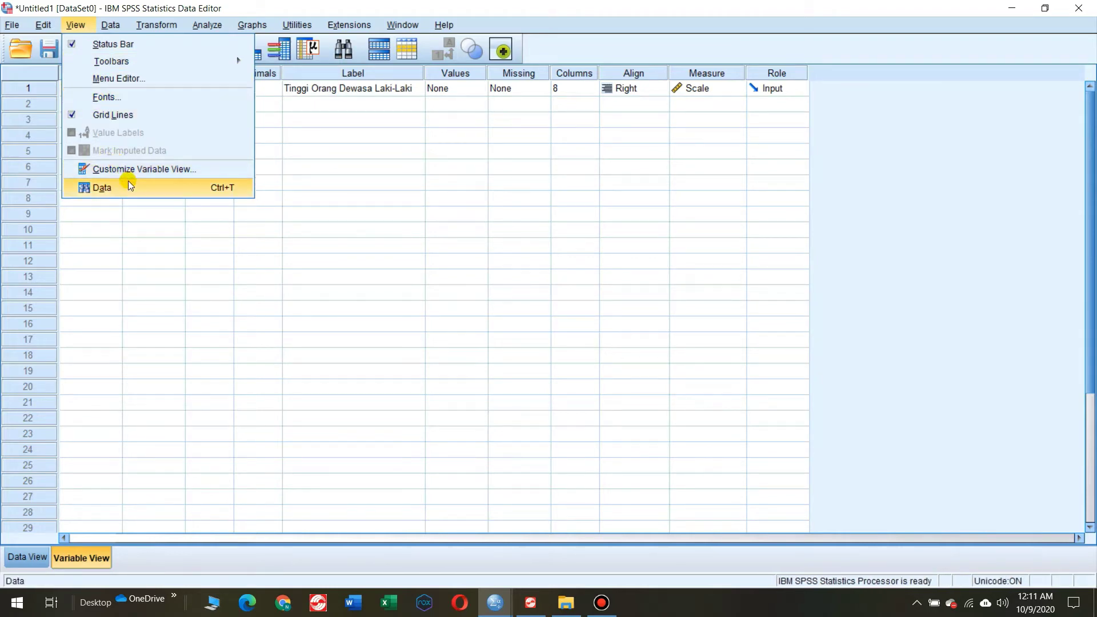
mouse_move(110, 29)
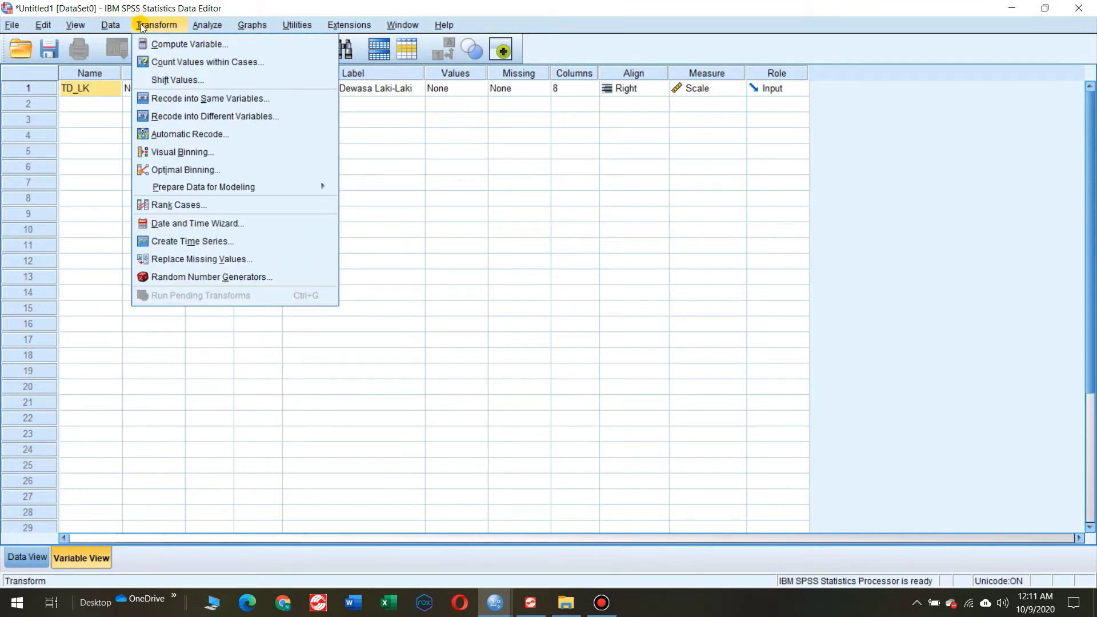
mouse_move(200, 33)
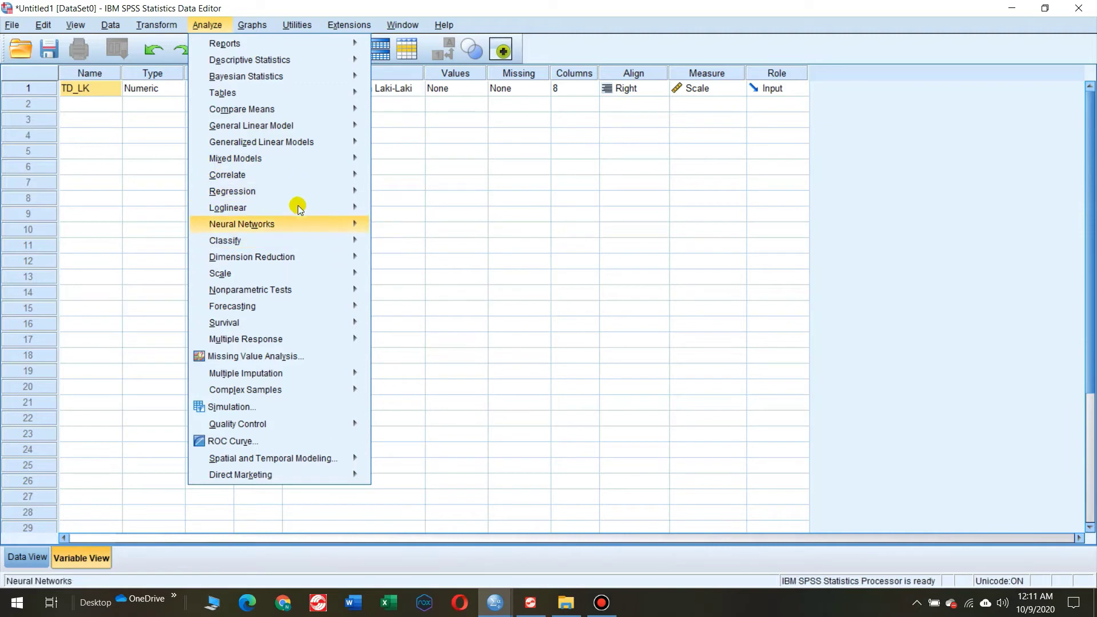
mouse_move(308, 244)
mouse_move(293, 210)
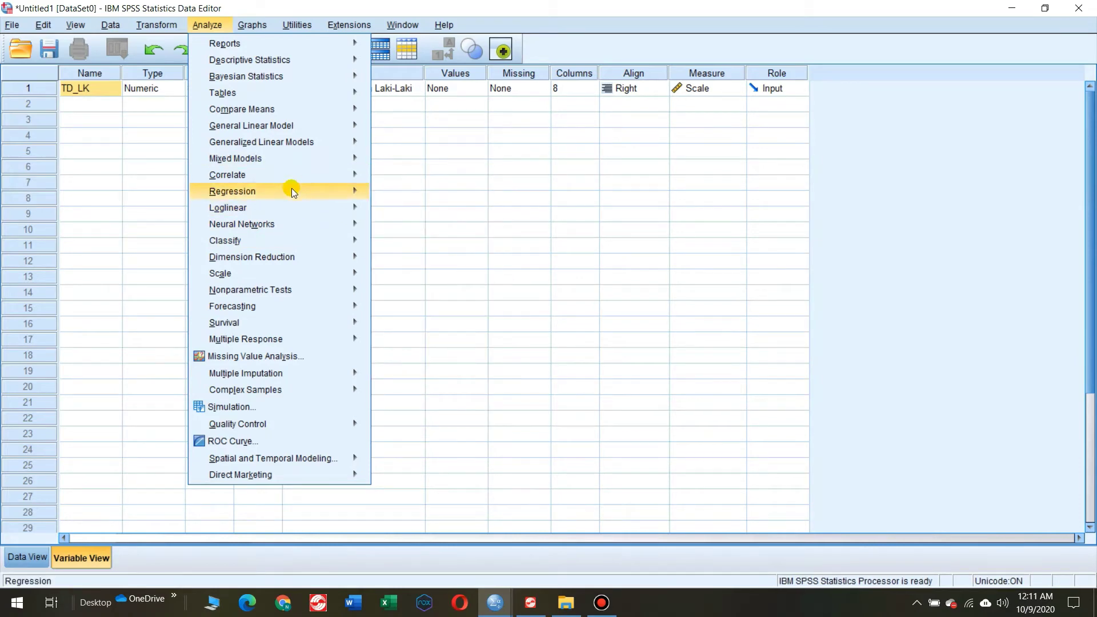
mouse_move(291, 187)
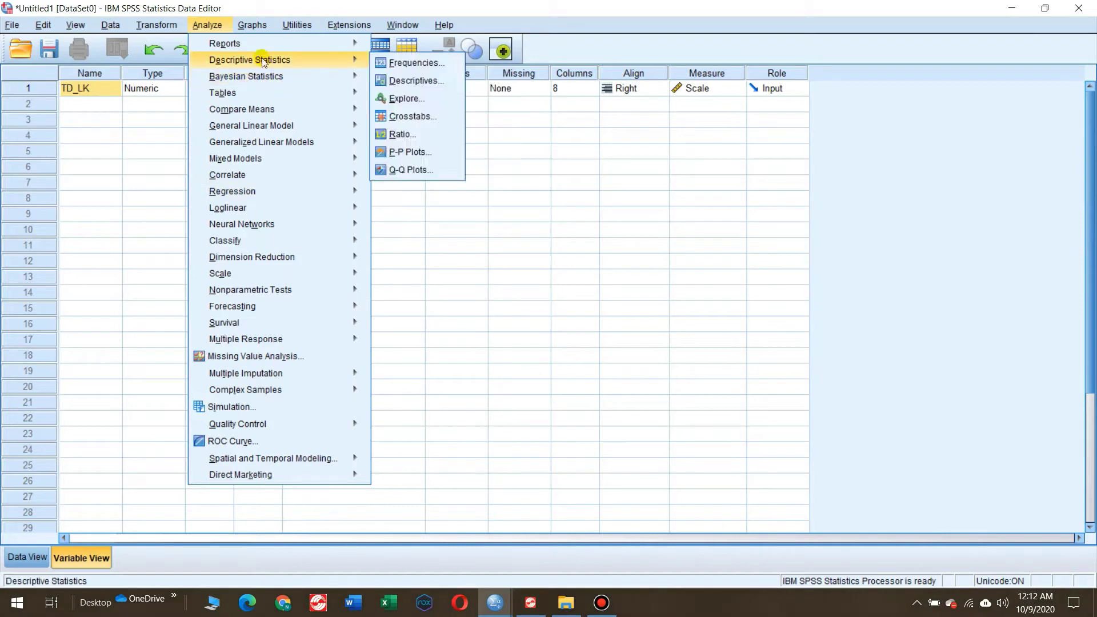
mouse_move(252, 30)
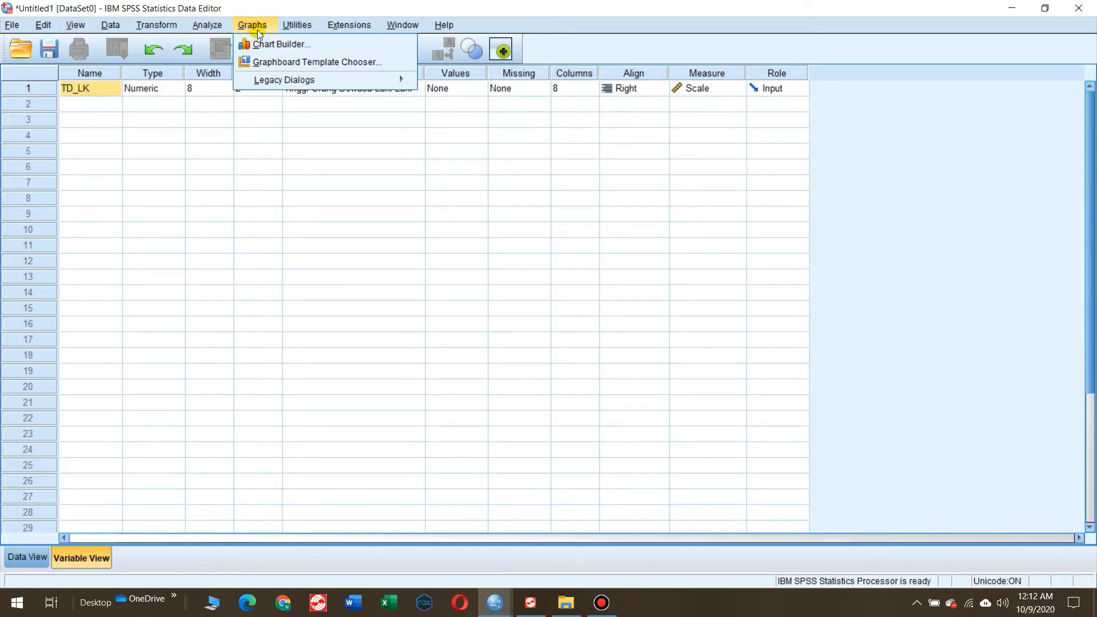
mouse_move(293, 28)
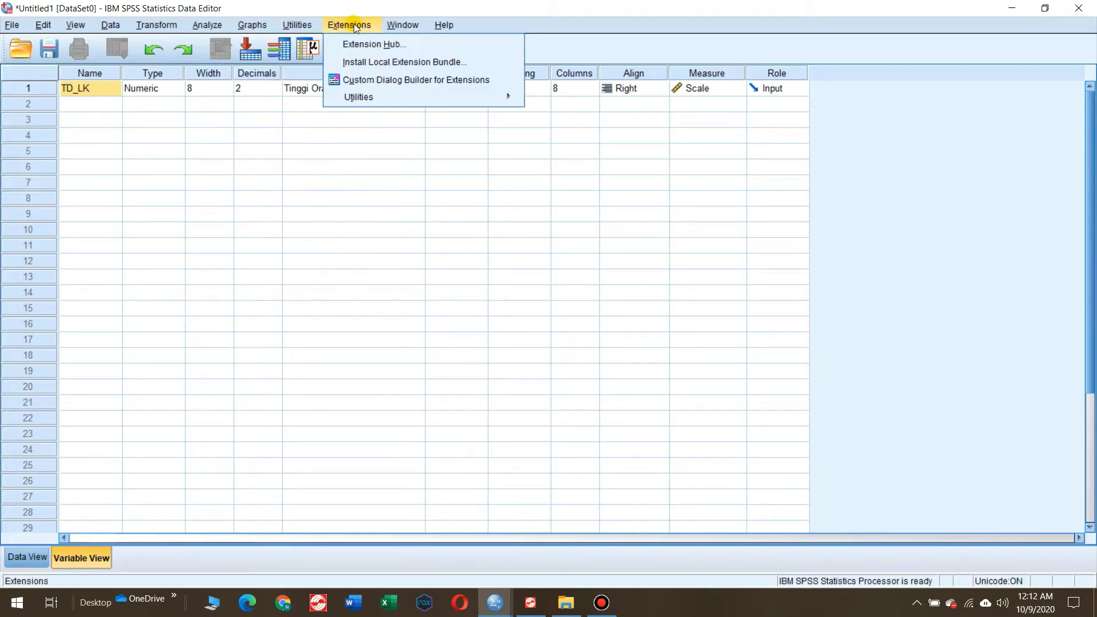
mouse_move(441, 26)
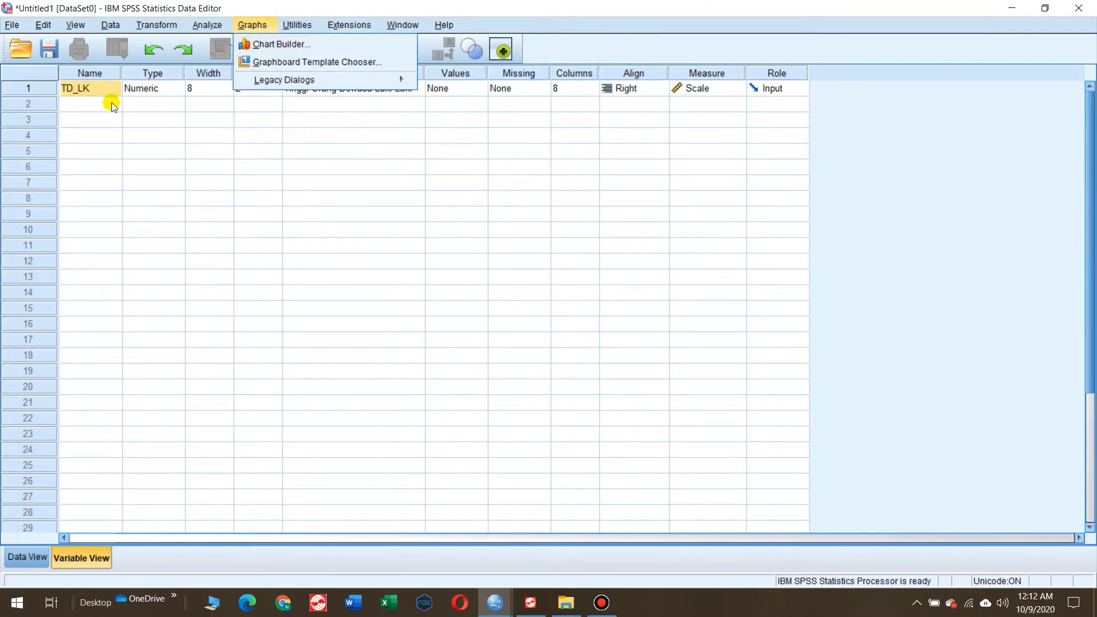
- Inspect the TD_LK variable's name and type options, and accept Numeric as its variable type
left_click(97, 88)
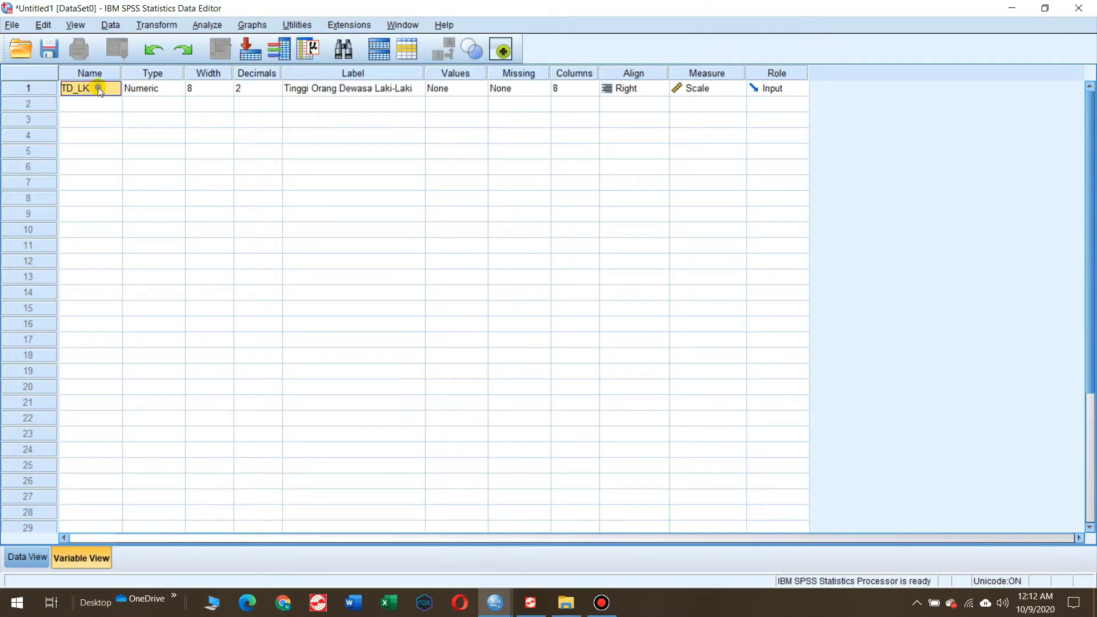
left_click(126, 90)
left_click(101, 90)
left_click(160, 90)
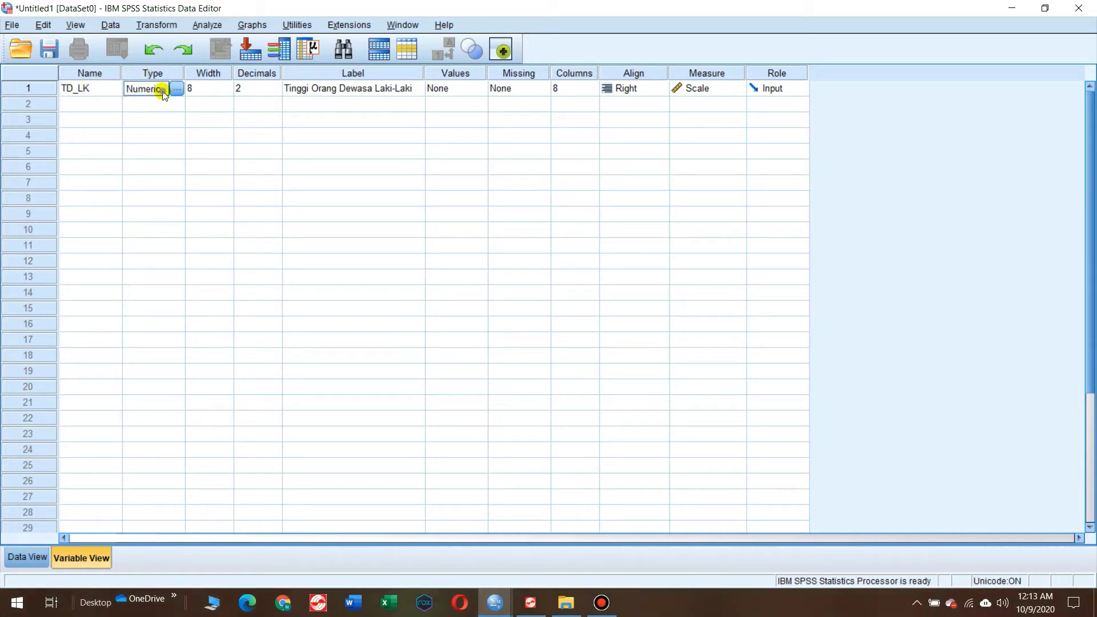
left_click(178, 89)
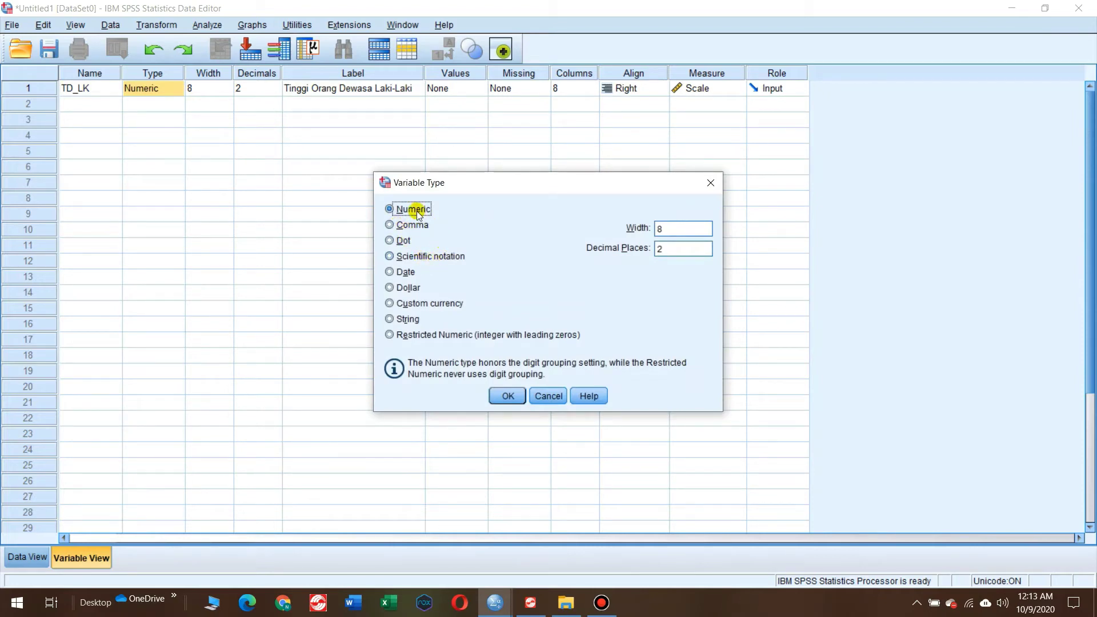
left_click(508, 395)
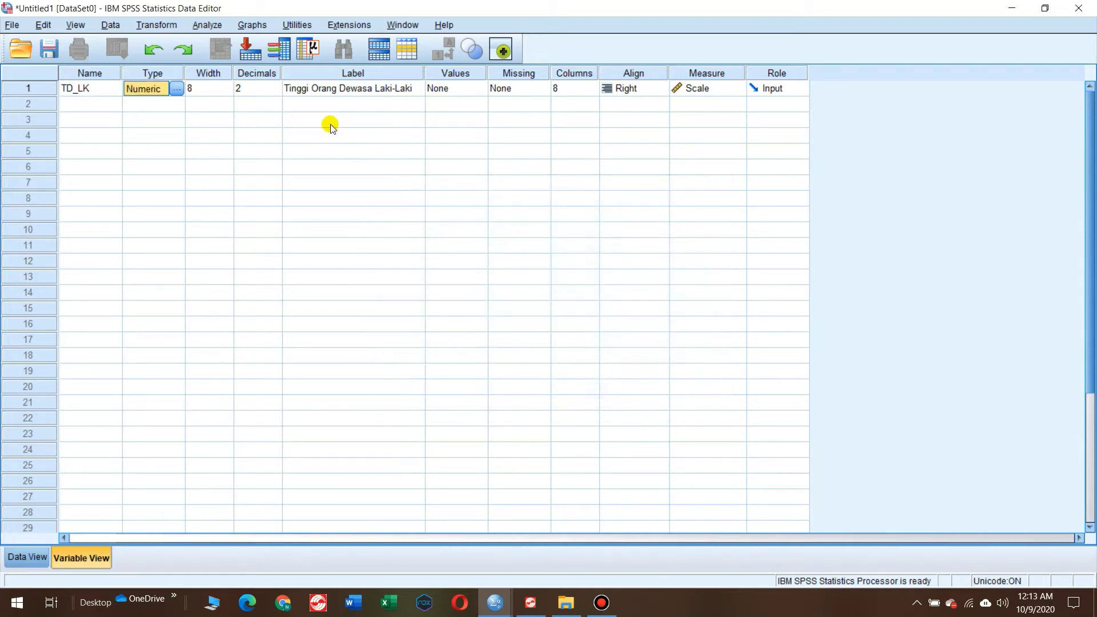
- Examine the variable attribute columns, including Width, Label, Values, Columns, Measure and Role
left_click(263, 75)
left_click(218, 74)
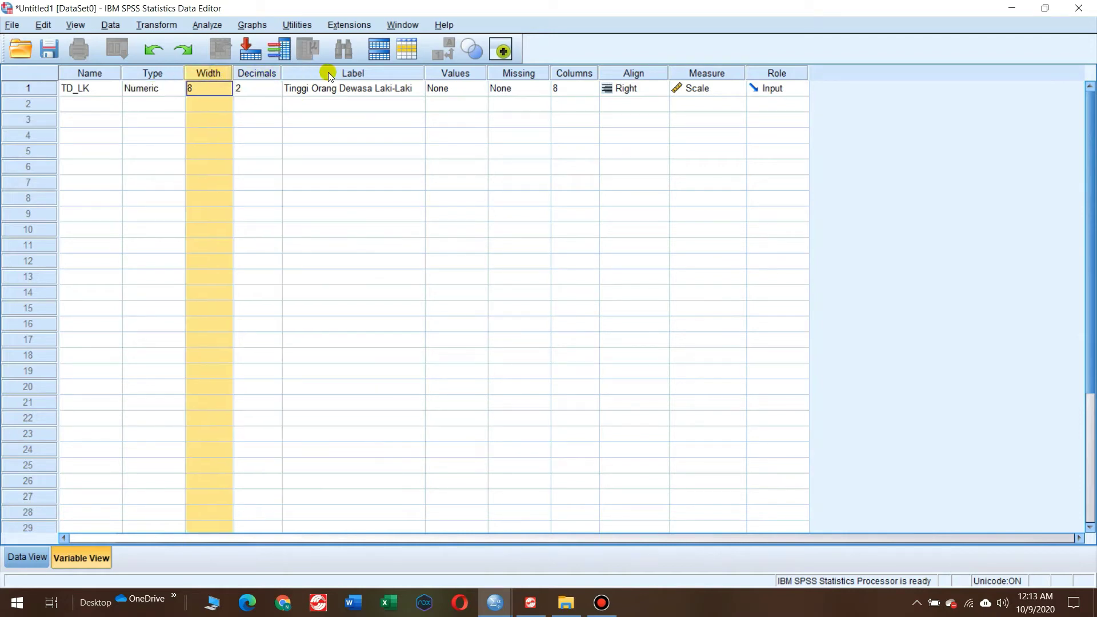
left_click(335, 72)
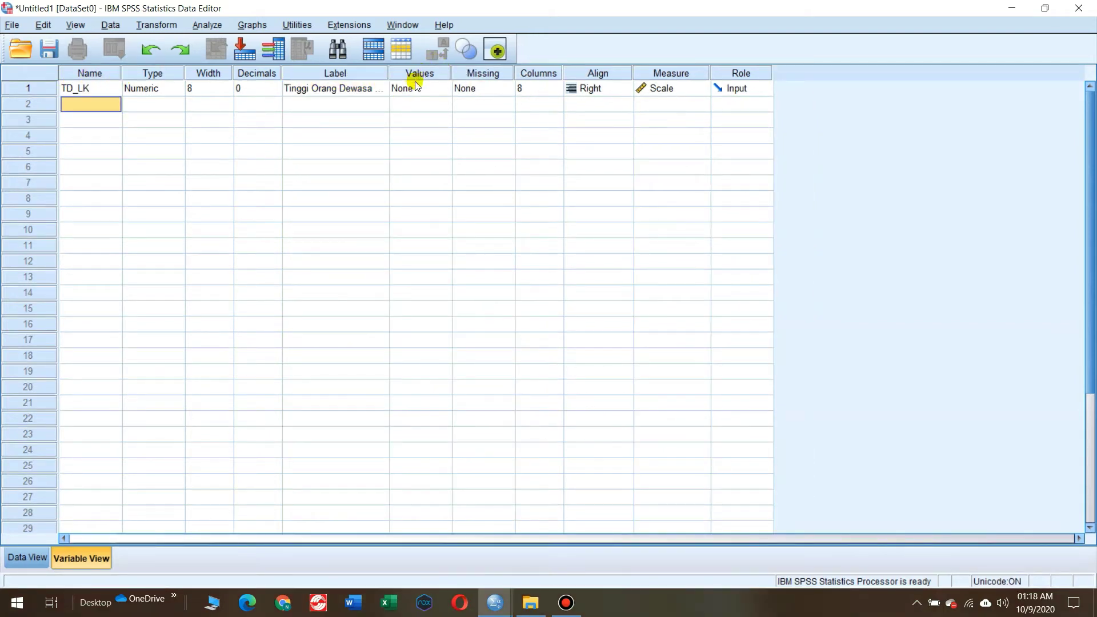
left_click(415, 85)
left_click(419, 74)
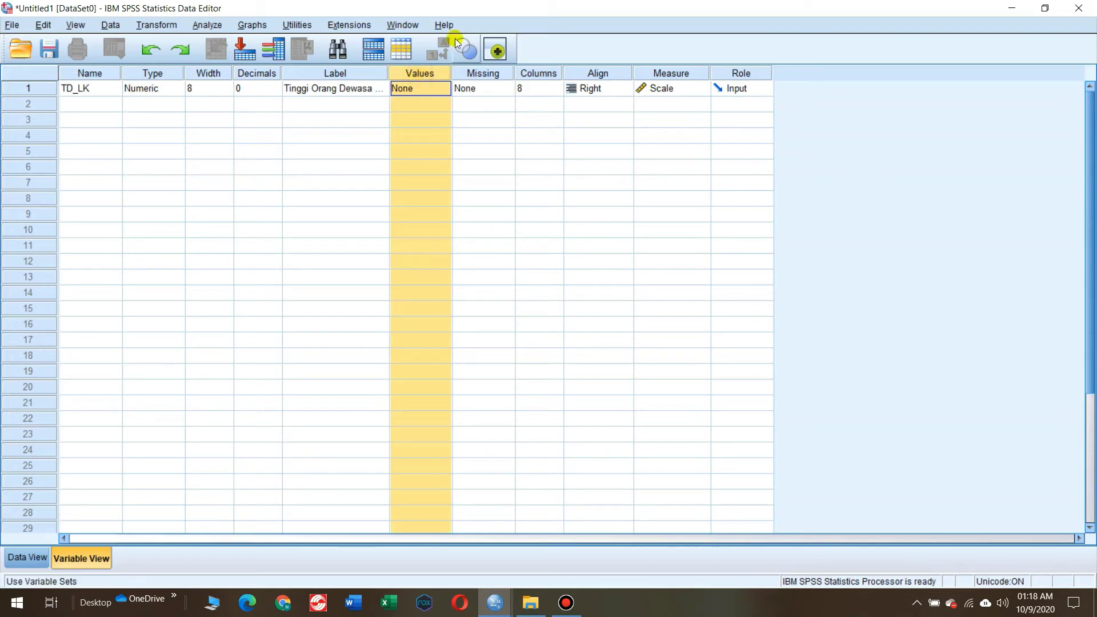
left_click(545, 74)
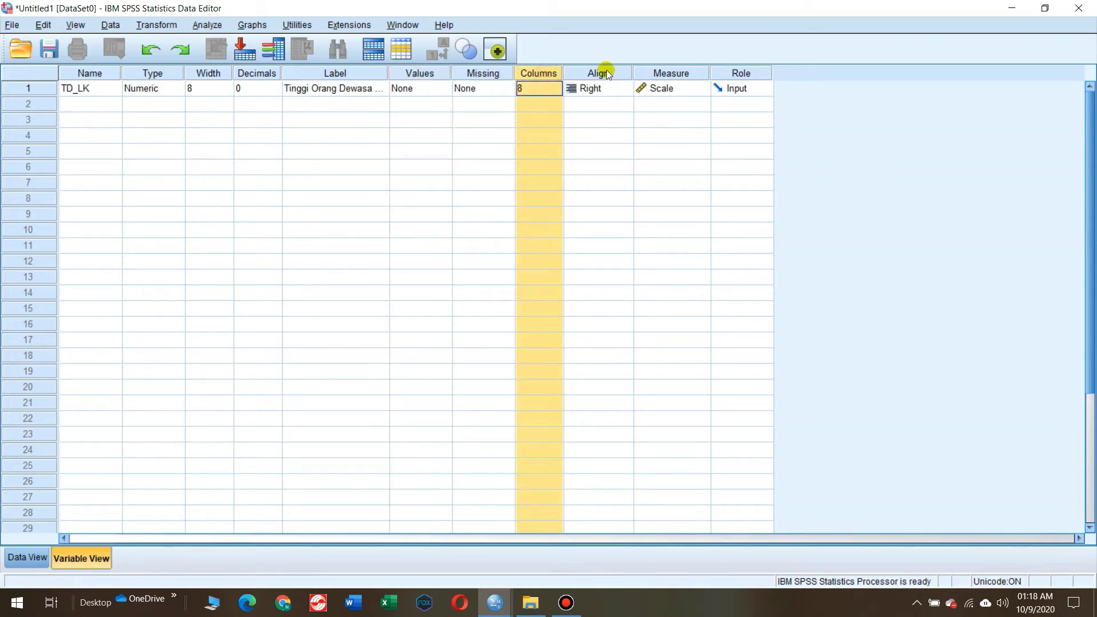
left_click(668, 74)
left_click(745, 72)
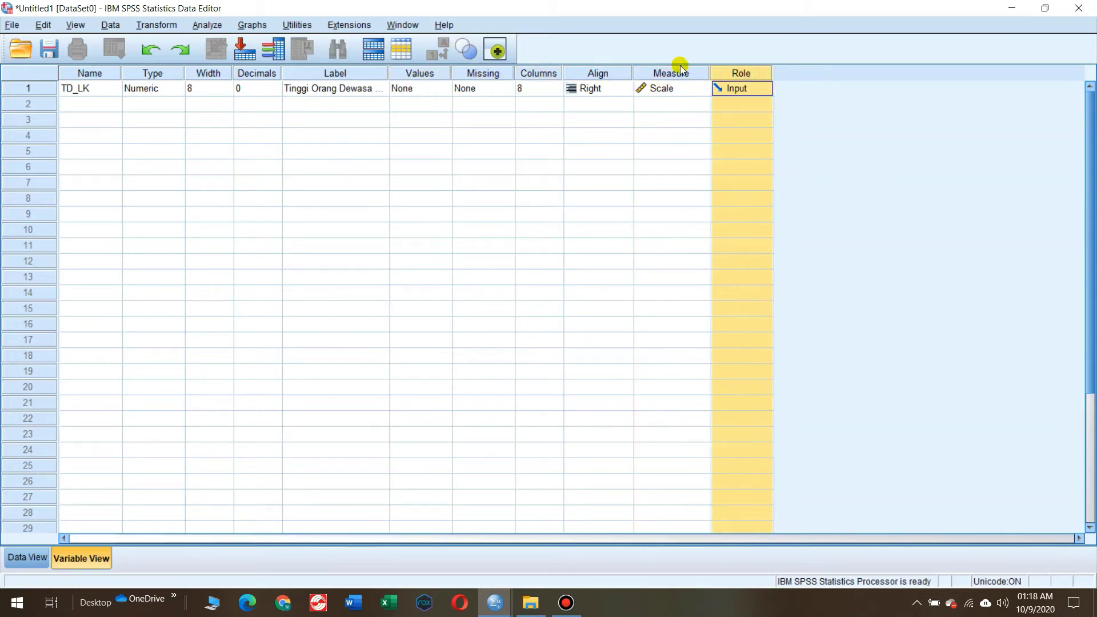
- Review the measurement level options for the TD_LK variable, keeping Scale
left_click(680, 72)
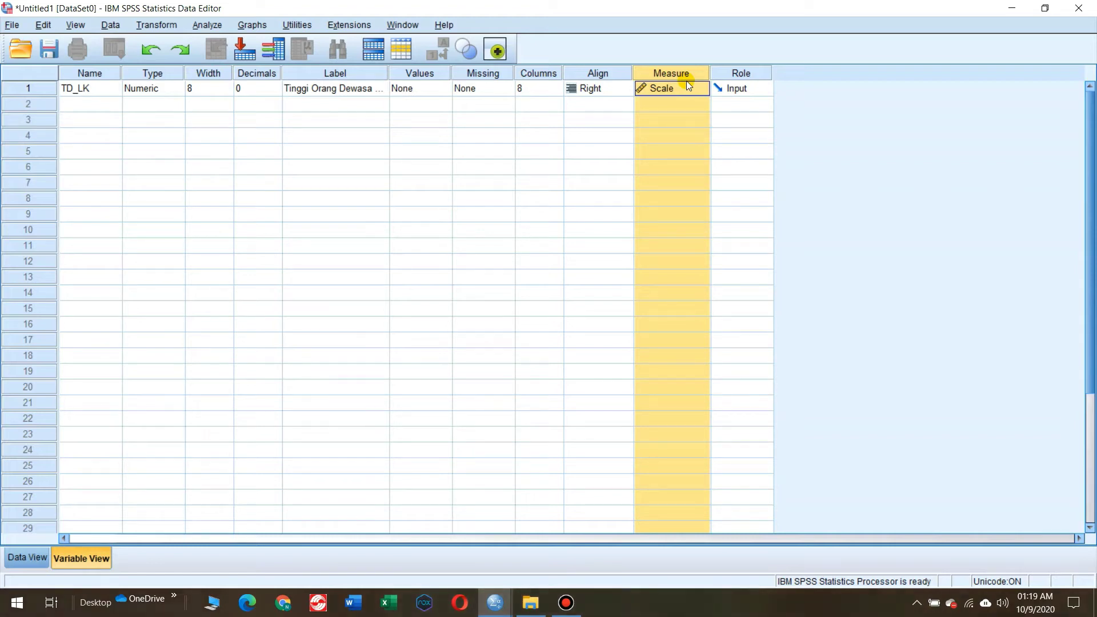
left_click(690, 87)
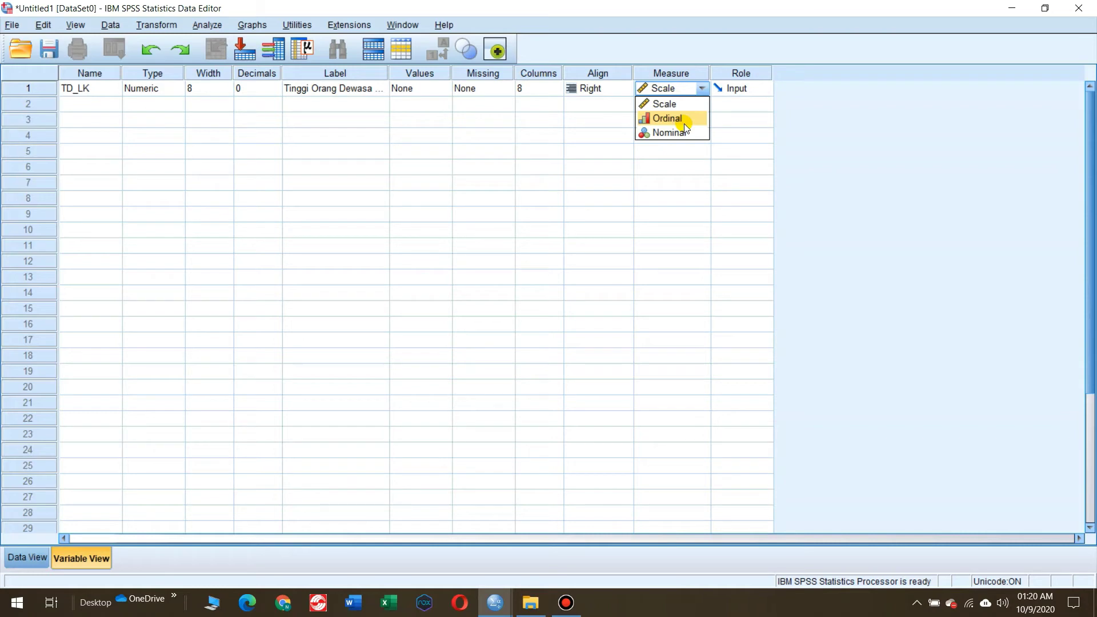
left_click(680, 93)
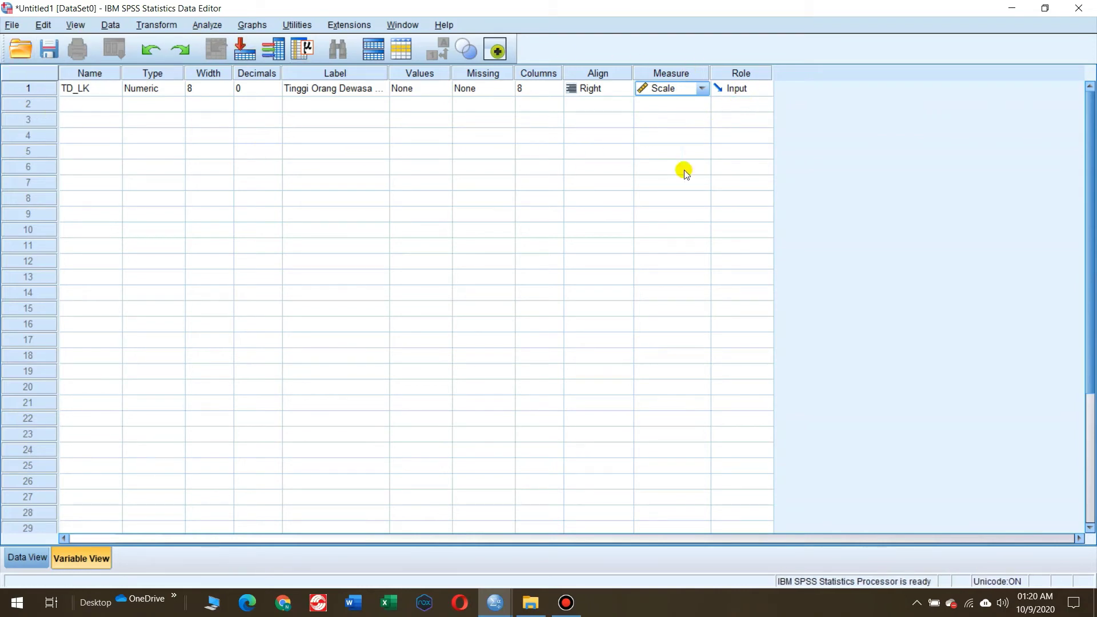
- Define a second variable named nama with the label "Nama Responden"
left_click(92, 106)
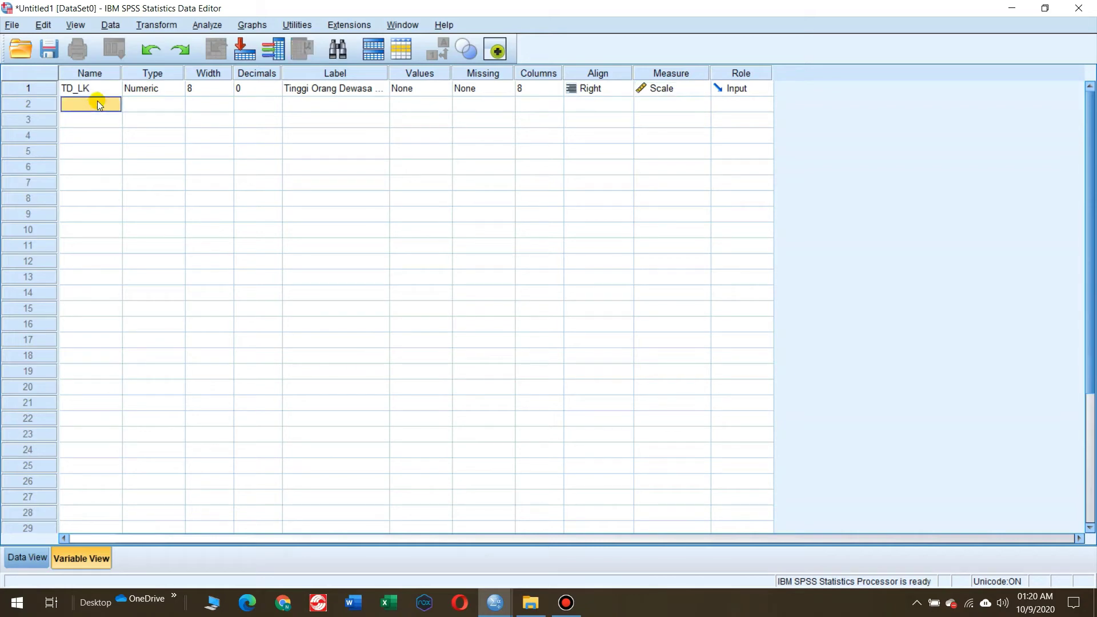
type("nama")
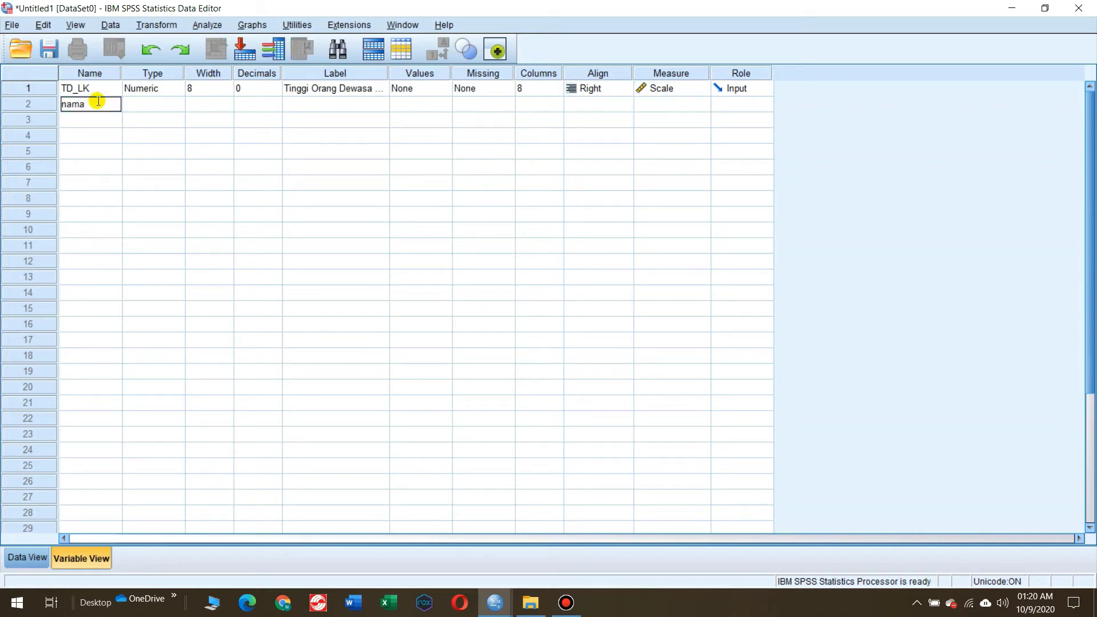
key("Tab")
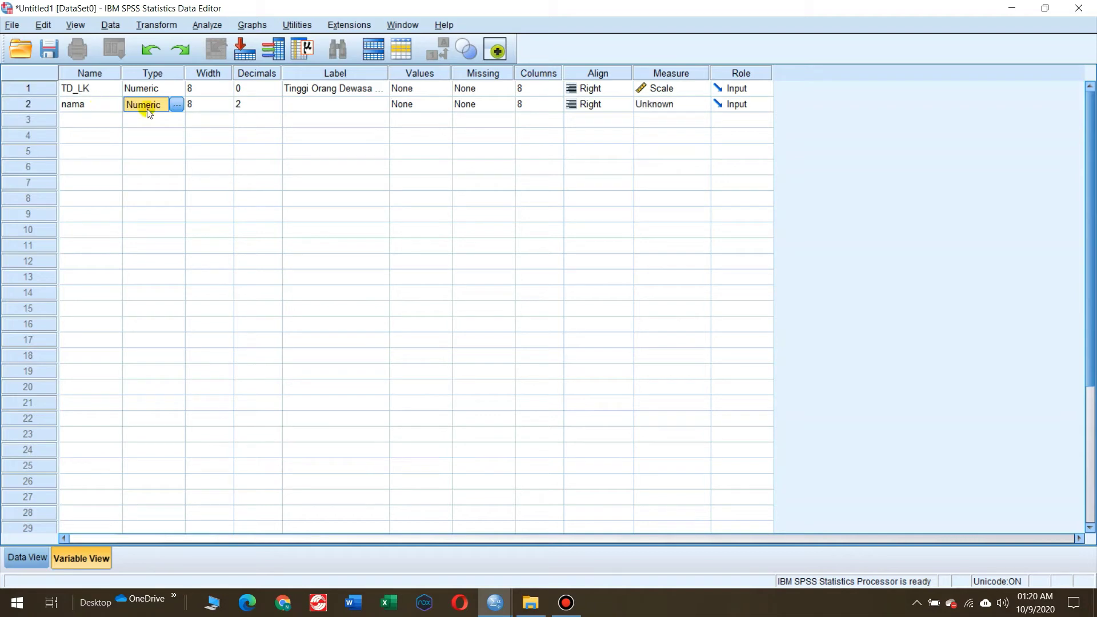
left_click(311, 107)
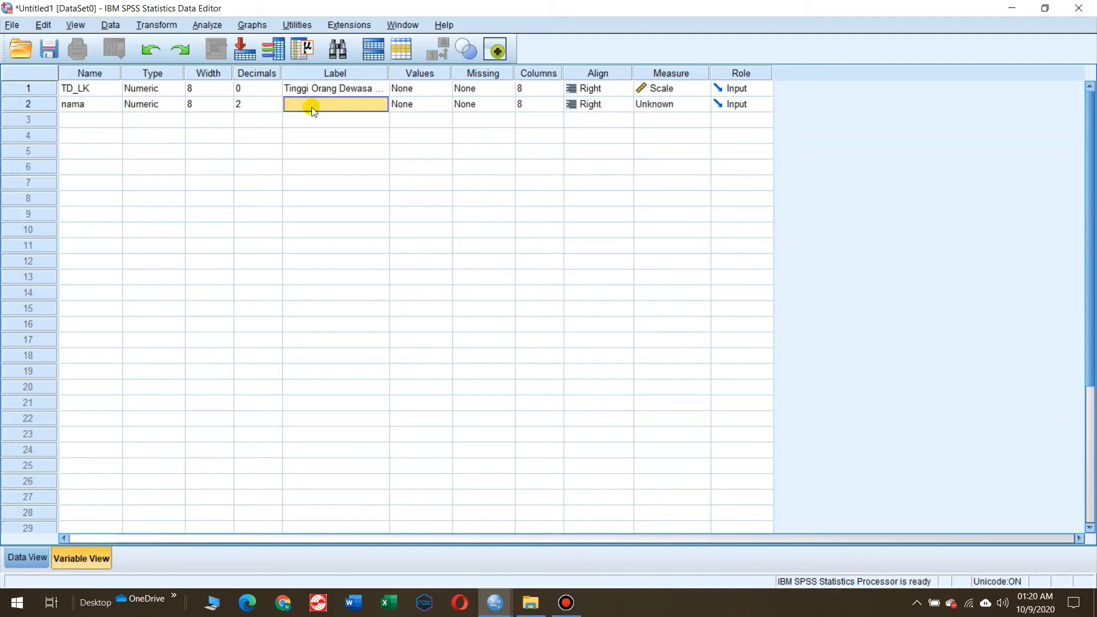
type("Nama Responden")
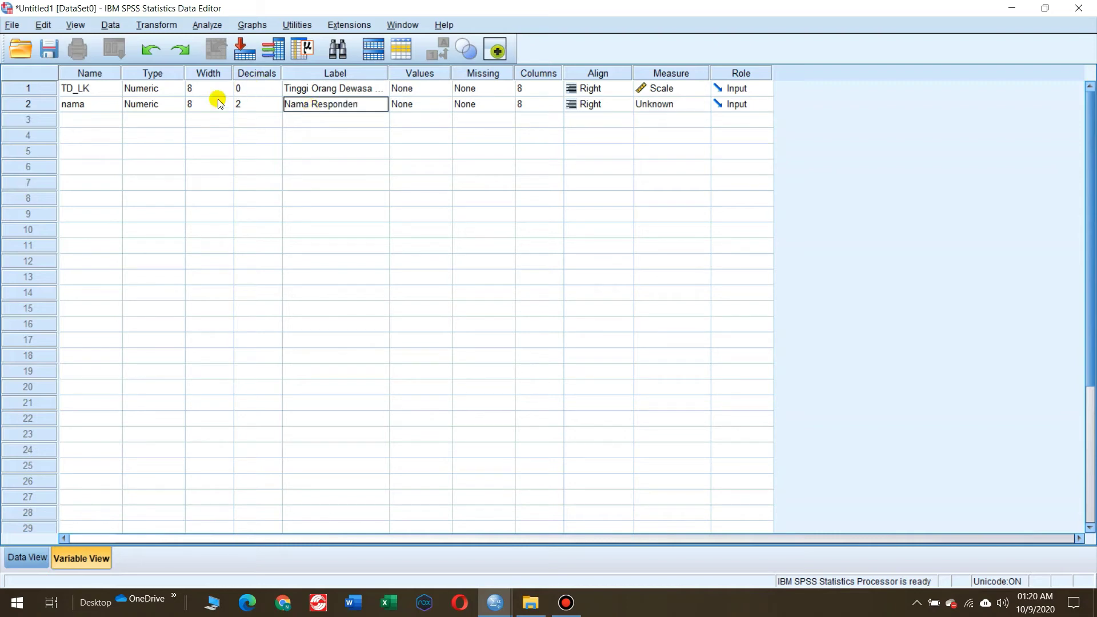
- Change the nama variable's type to String and check its measurement level, keeping Nominal
left_click(153, 104)
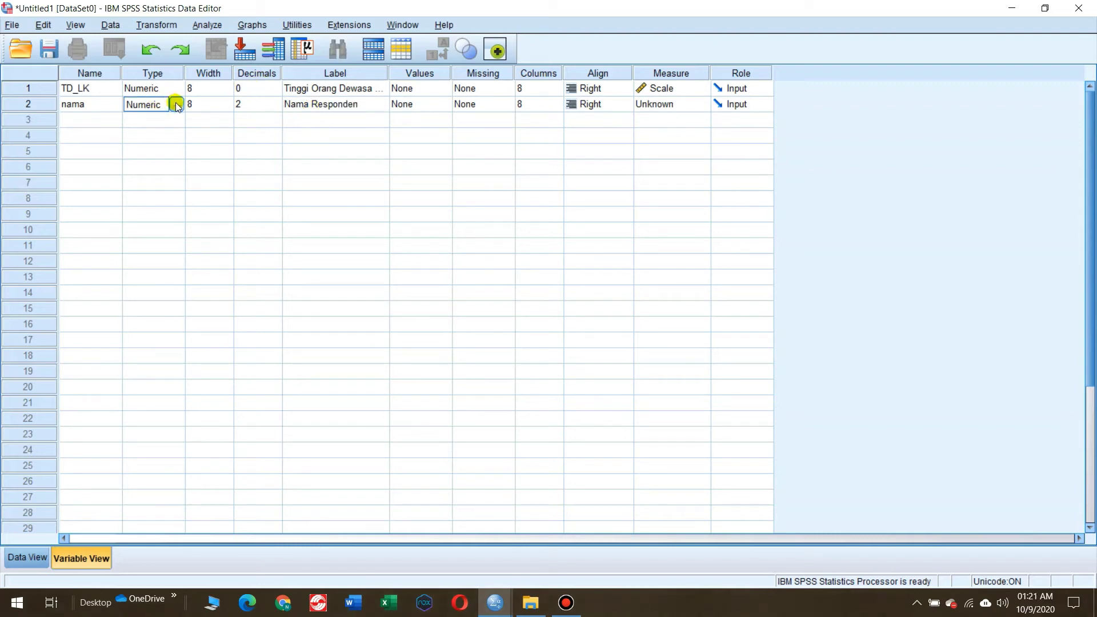
left_click(176, 105)
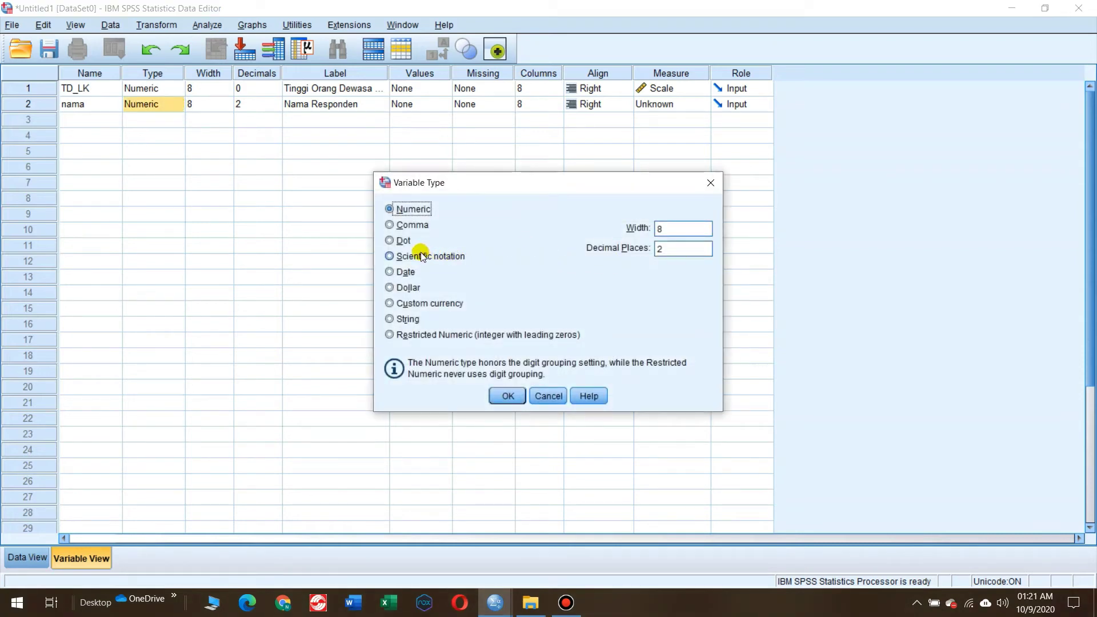
left_click(393, 319)
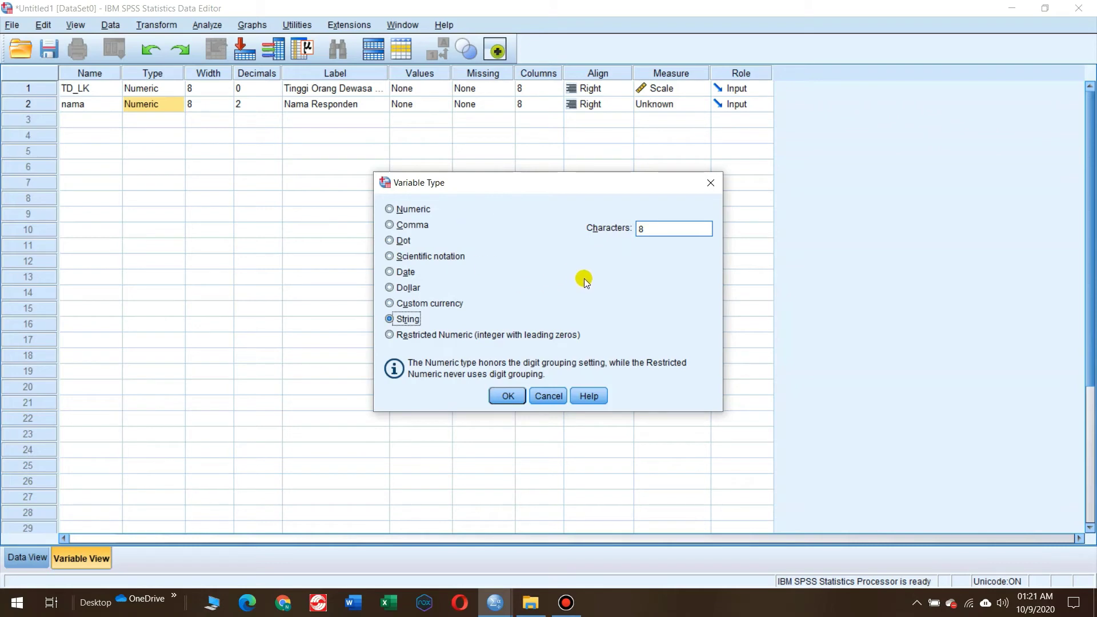
left_click(508, 395)
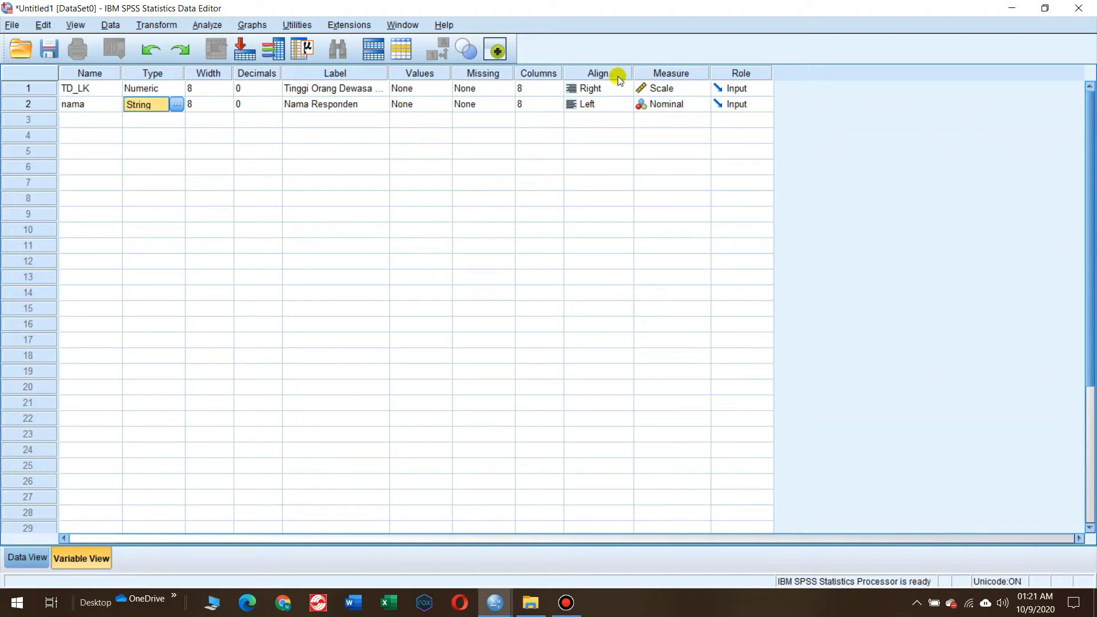
left_click(669, 105)
left_click(674, 106)
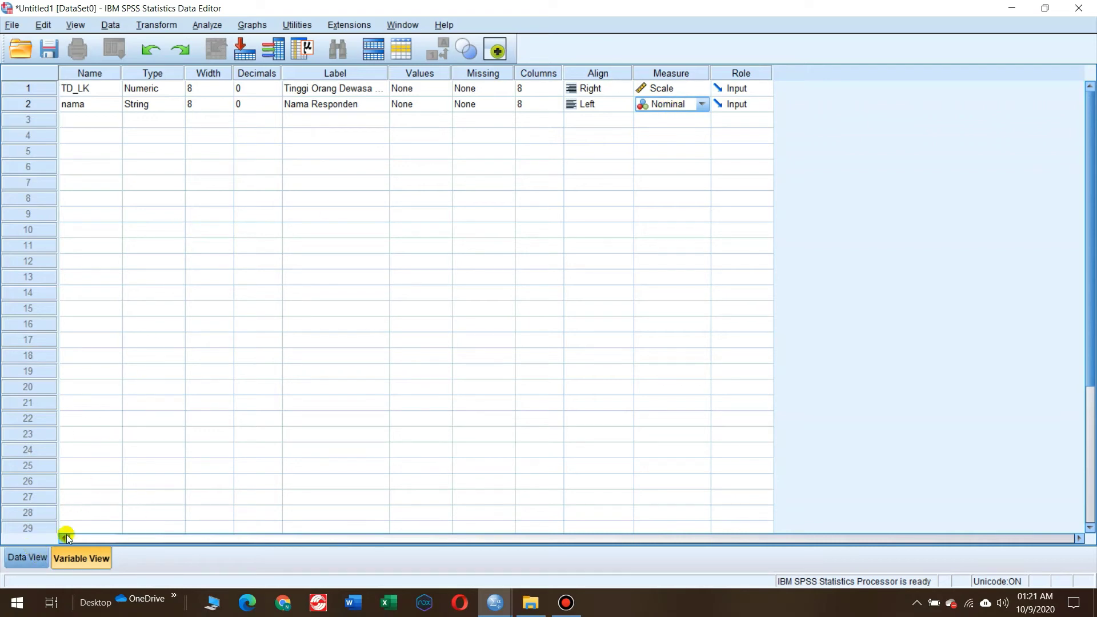
- Enter the four respondents' first names in rows 1 to 4 of the nama column in the data sheet
left_click(28, 558)
left_click(156, 108)
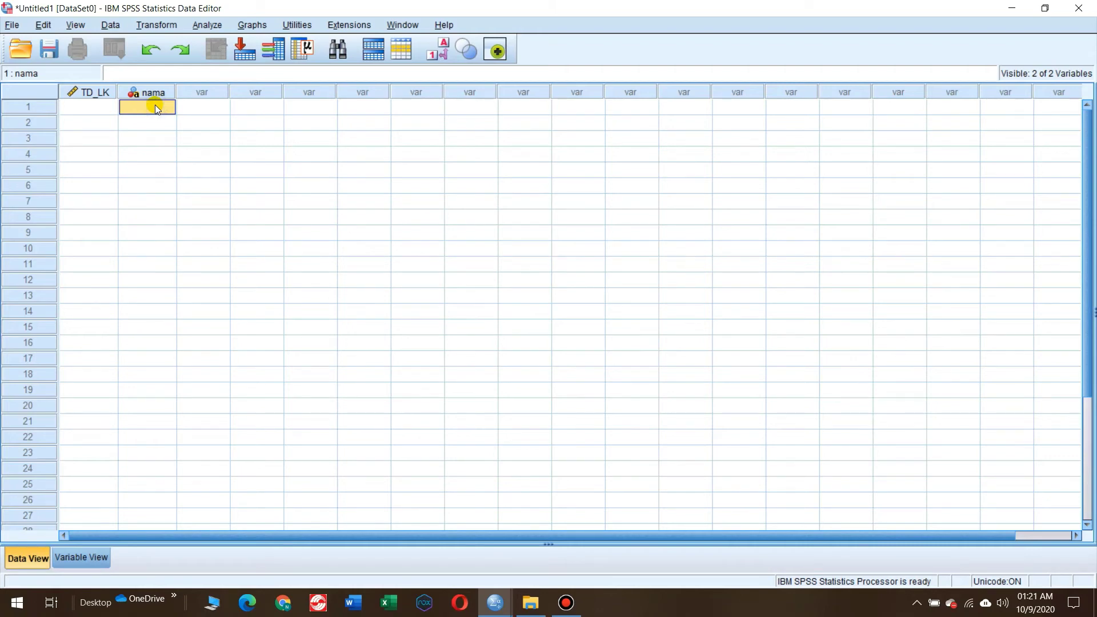
type("Budi")
key("Return")
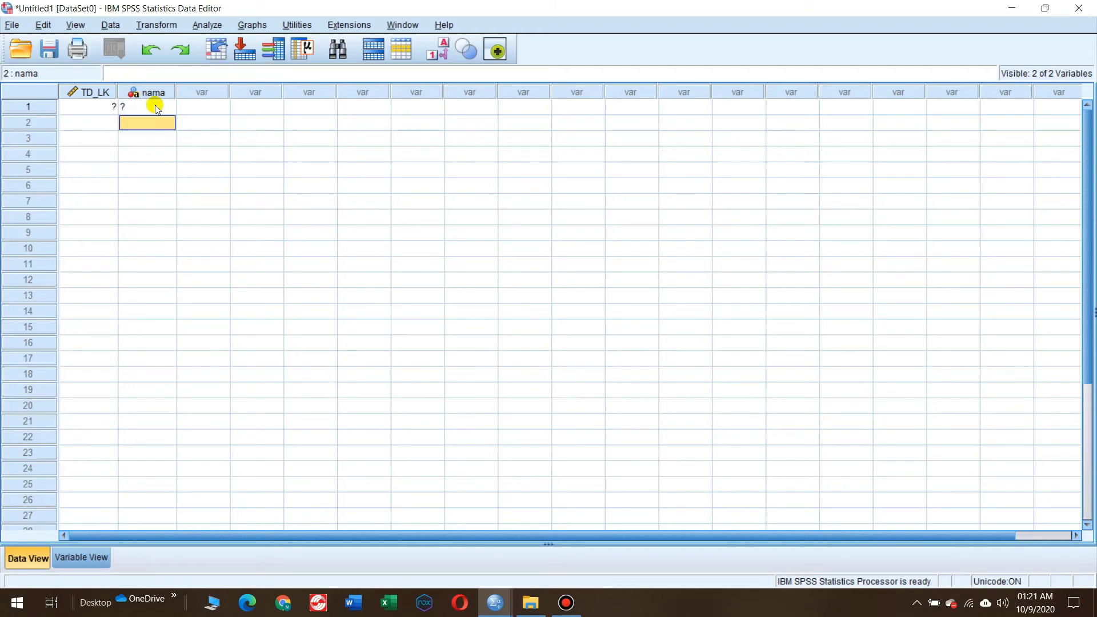
type("Anto")
key("Return")
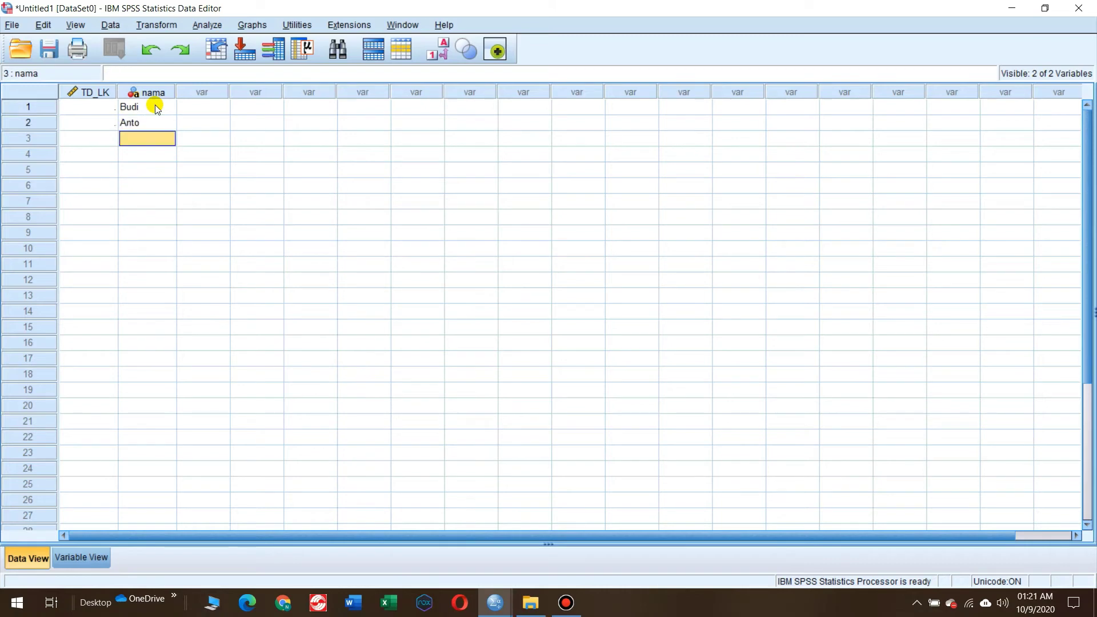
type("Tuti")
key("Return")
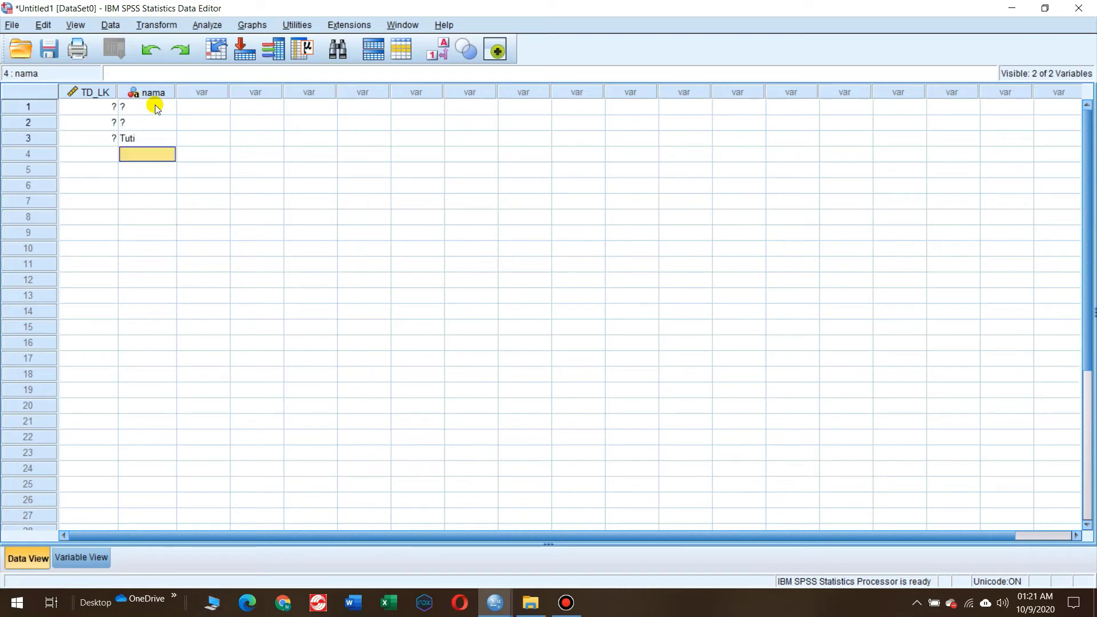
type("Sui")
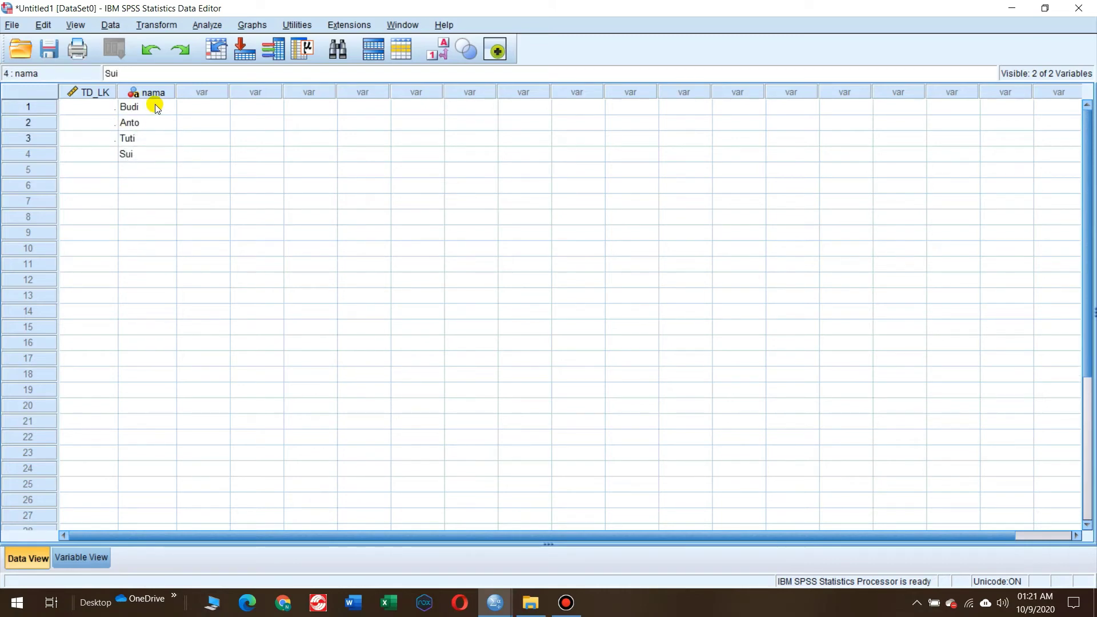
key("BackSpace")
type("si")
- Enter the TD_LK heights 175, 180, 165 and 170 for the respondents in rows 1 to 4
left_click(99, 111)
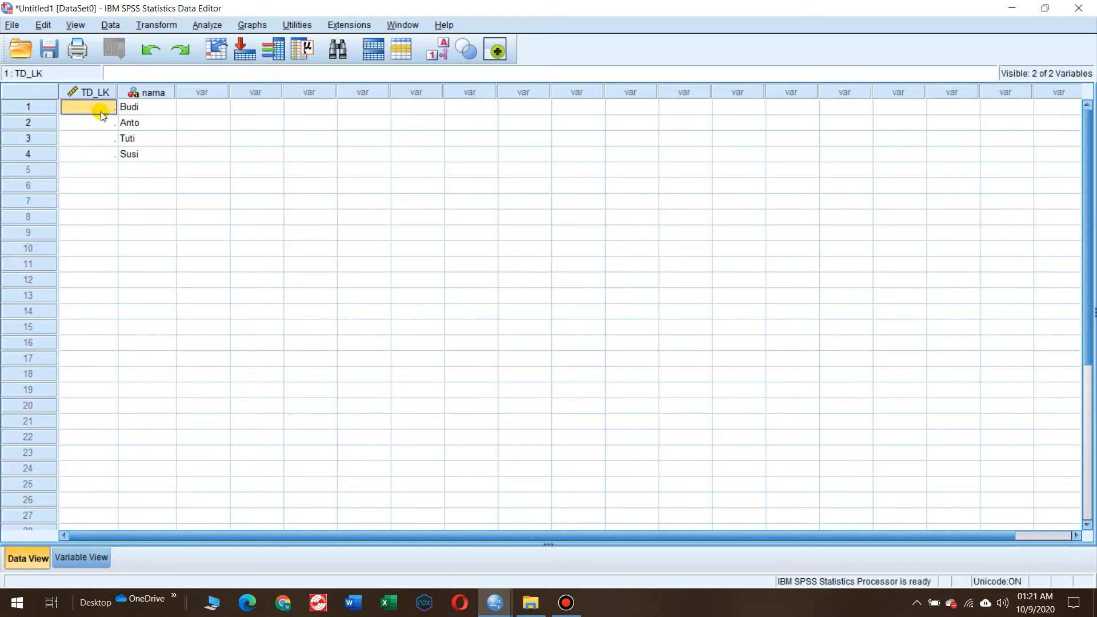
type("175")
left_click(106, 125)
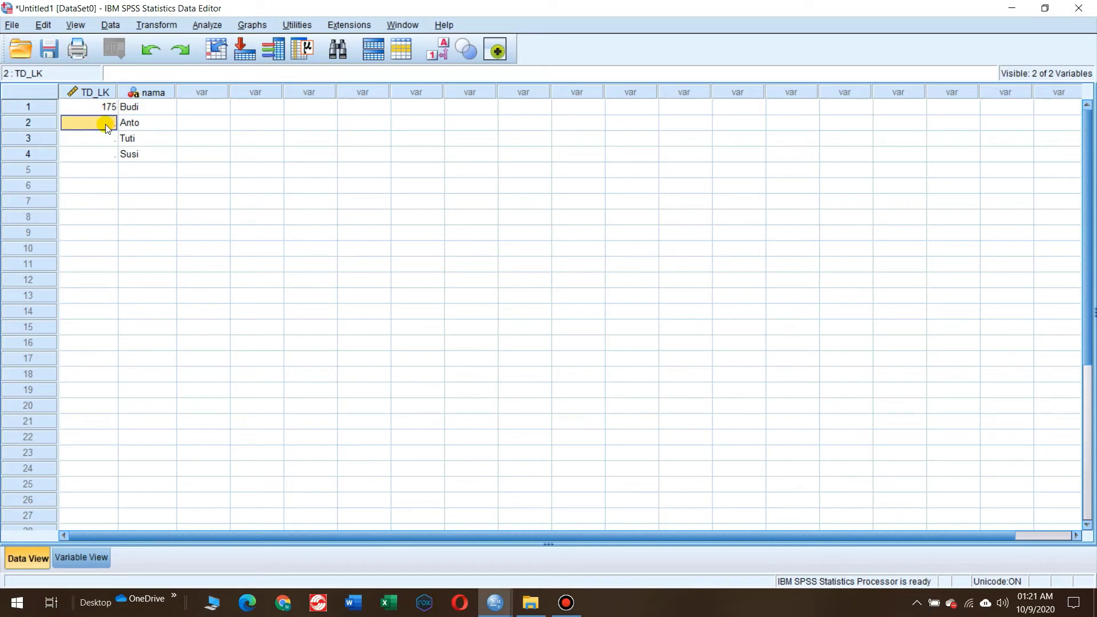
type("180")
left_click(106, 139)
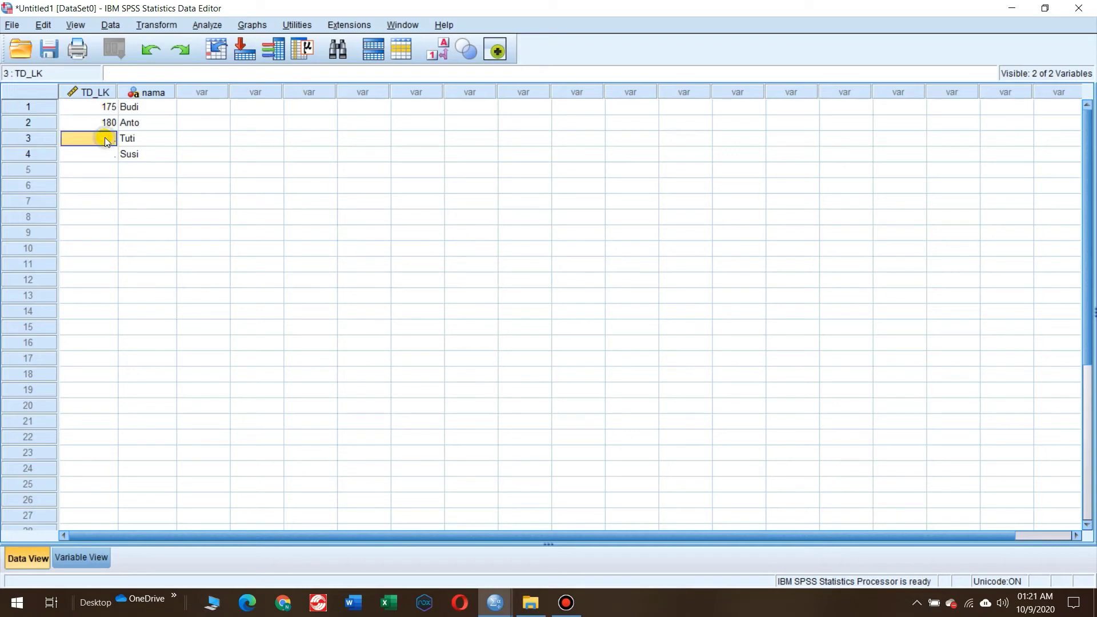
type("165")
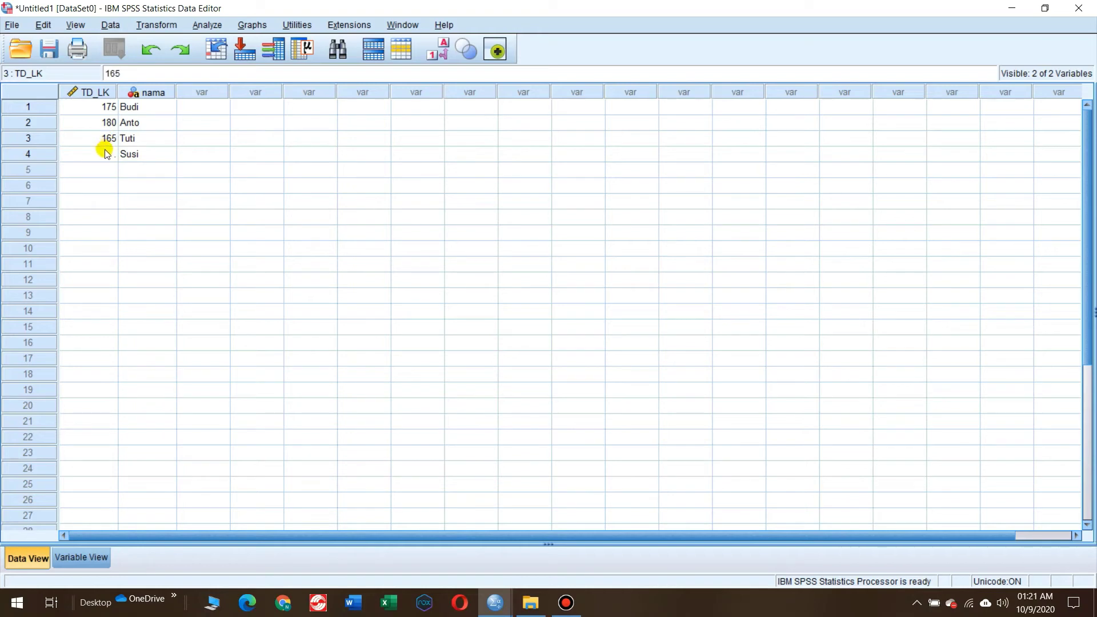
left_click(108, 154)
type("170")
left_click(217, 166)
- Examine the TD_LK values of the four respondents and how their decimals are displayed
left_click(89, 105)
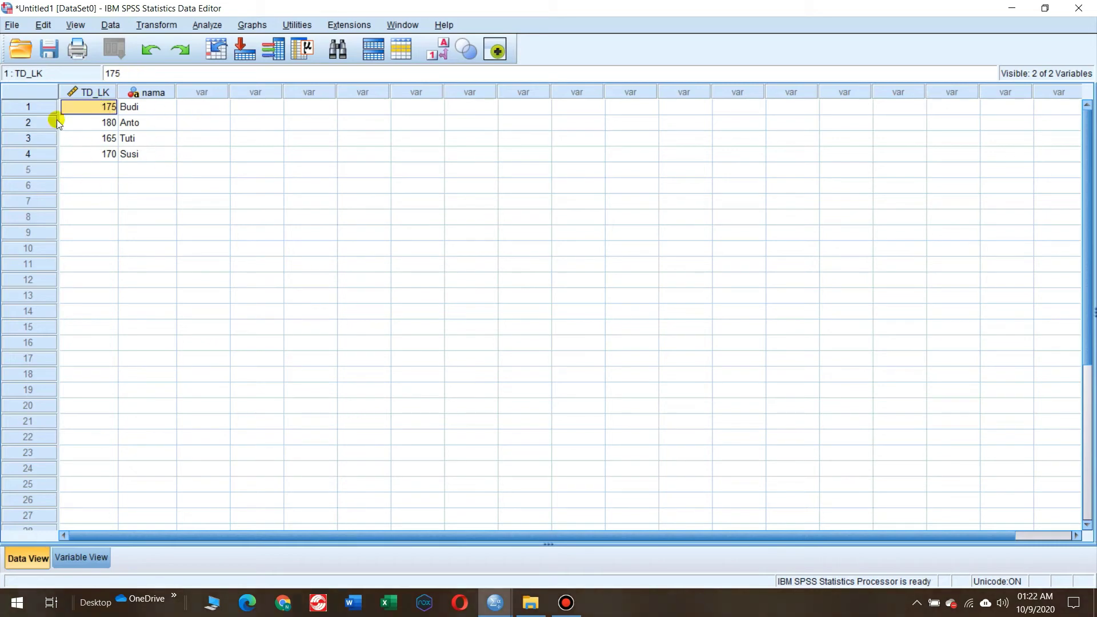
left_click(94, 122)
left_click(96, 137)
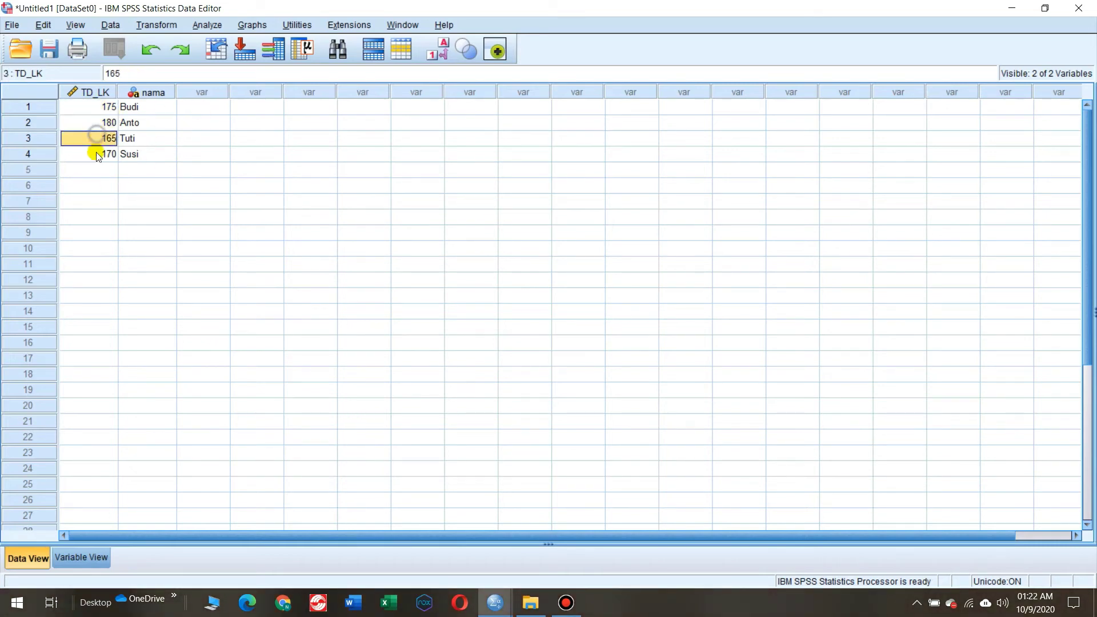
left_click(97, 154)
left_click(101, 106)
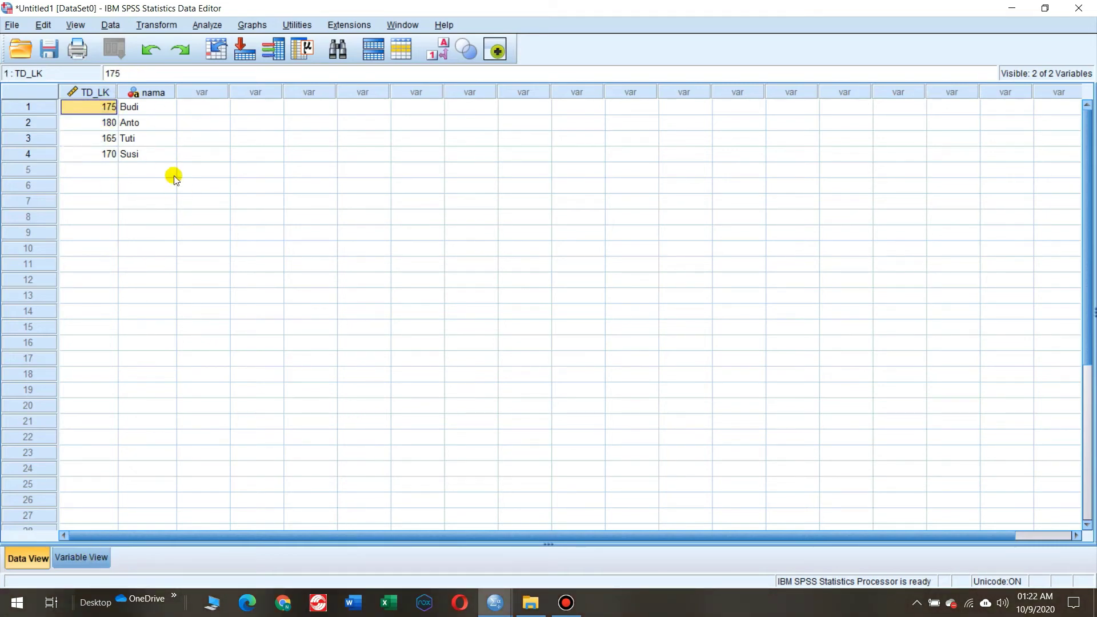
left_click(97, 123)
left_click(104, 112)
left_click(102, 122)
left_click(102, 108)
- Set the TD_LK variable's decimals to 2 and return to the data sheet
left_click(85, 558)
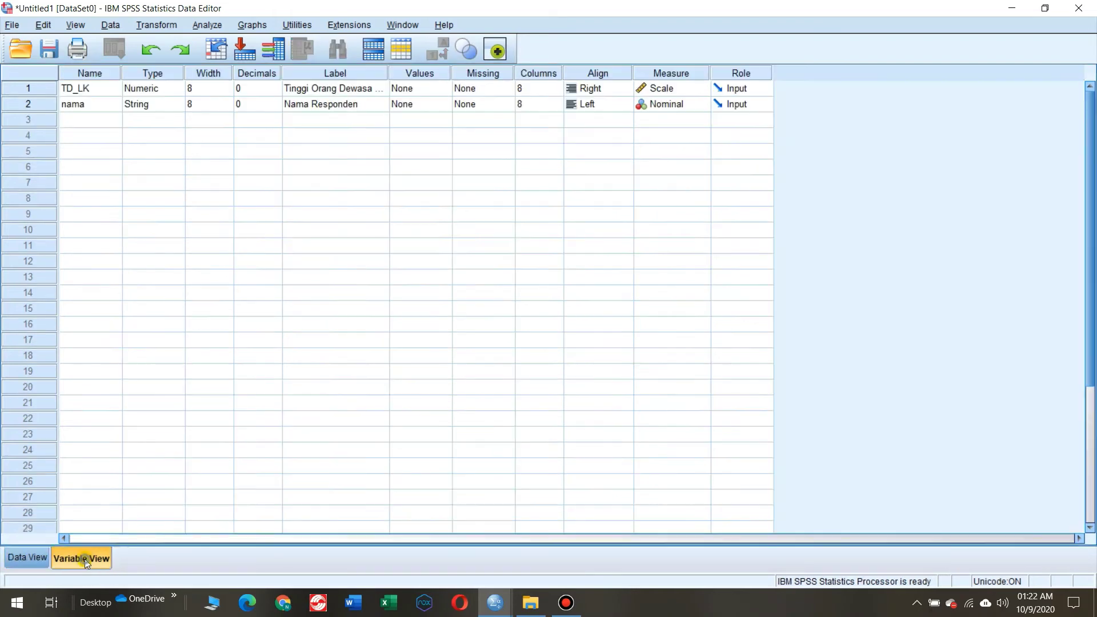
left_click(263, 94)
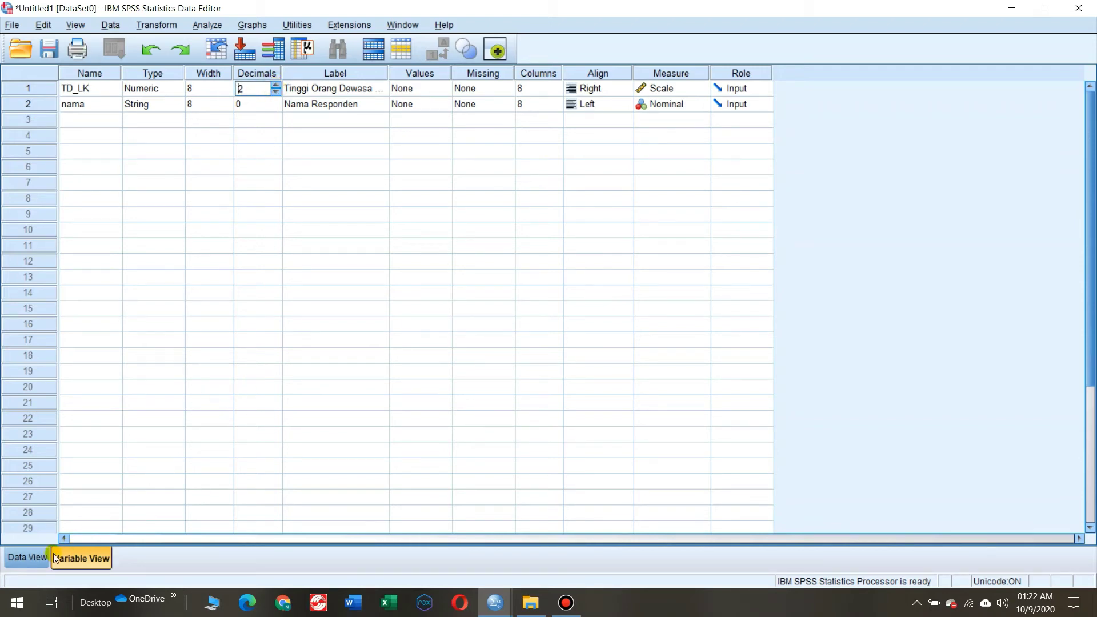
left_click(32, 556)
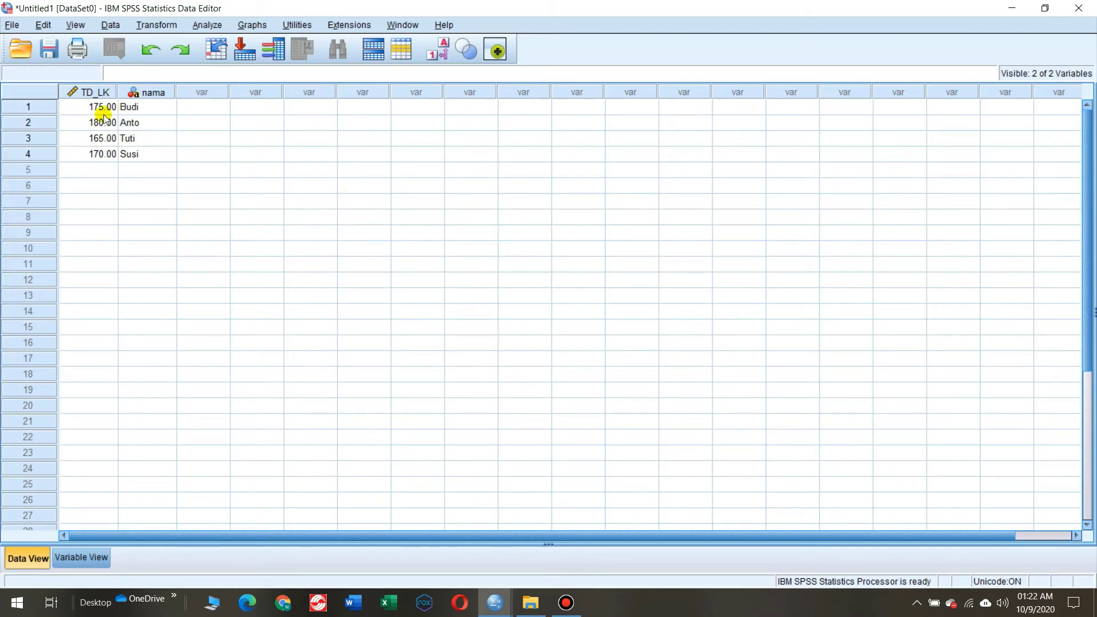
- Compare the attribute definitions of TD_LK and nama with their entries in the data sheet
left_click(96, 555)
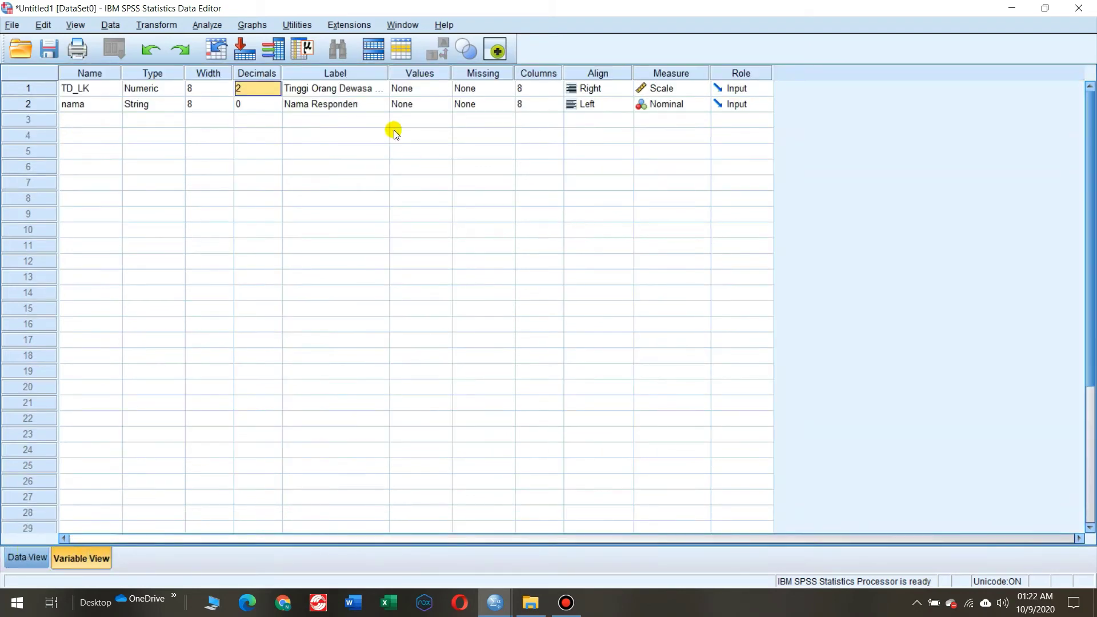
left_click(320, 121)
left_click(27, 556)
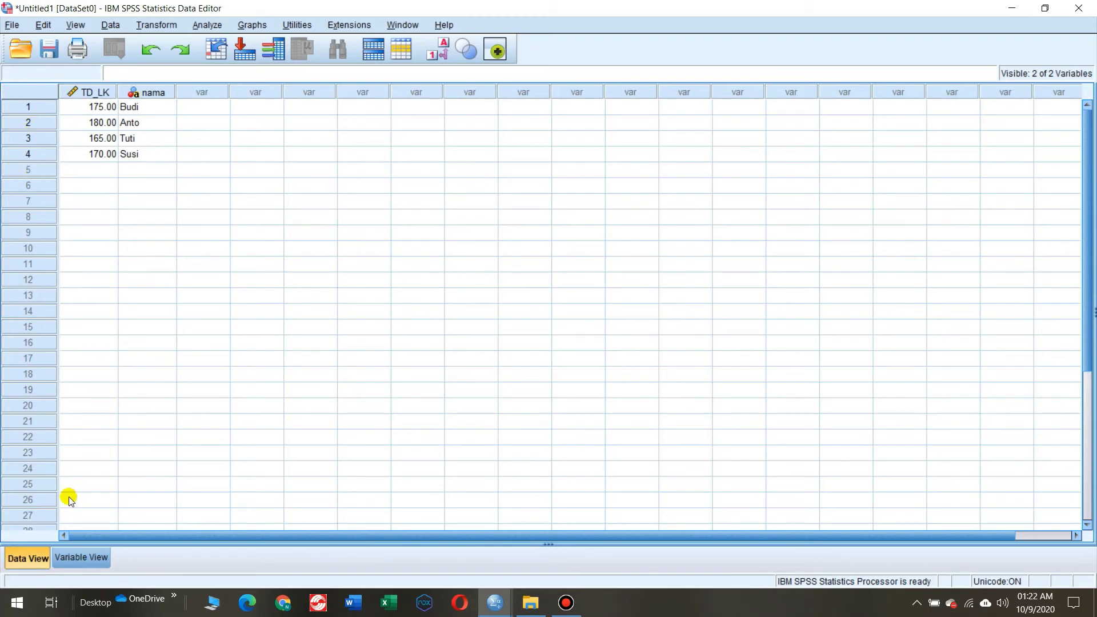
left_click(79, 557)
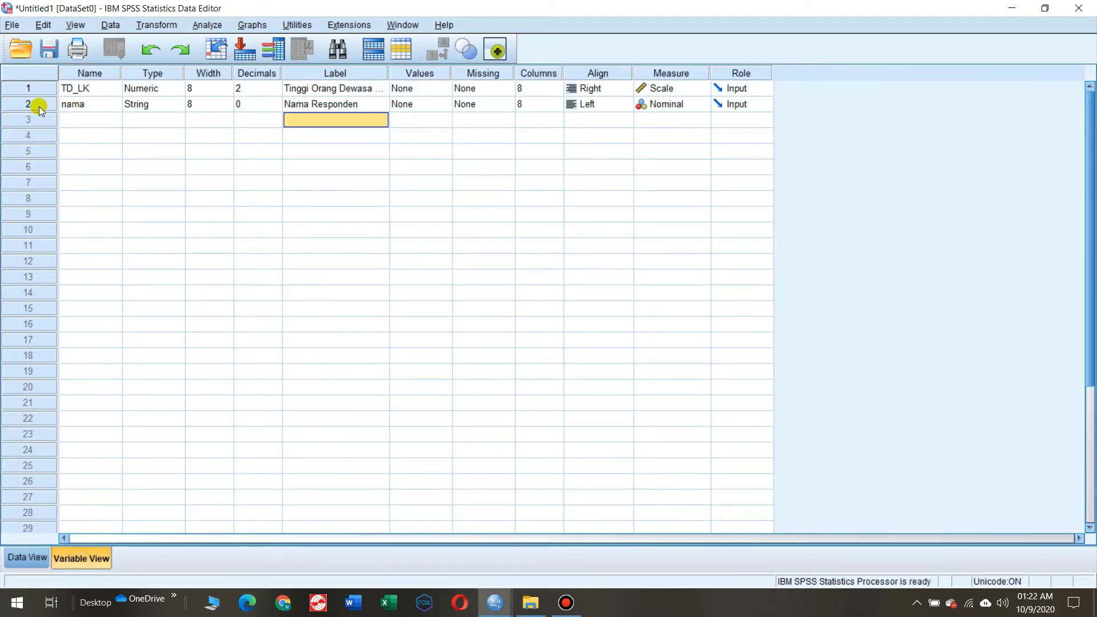
left_click(25, 557)
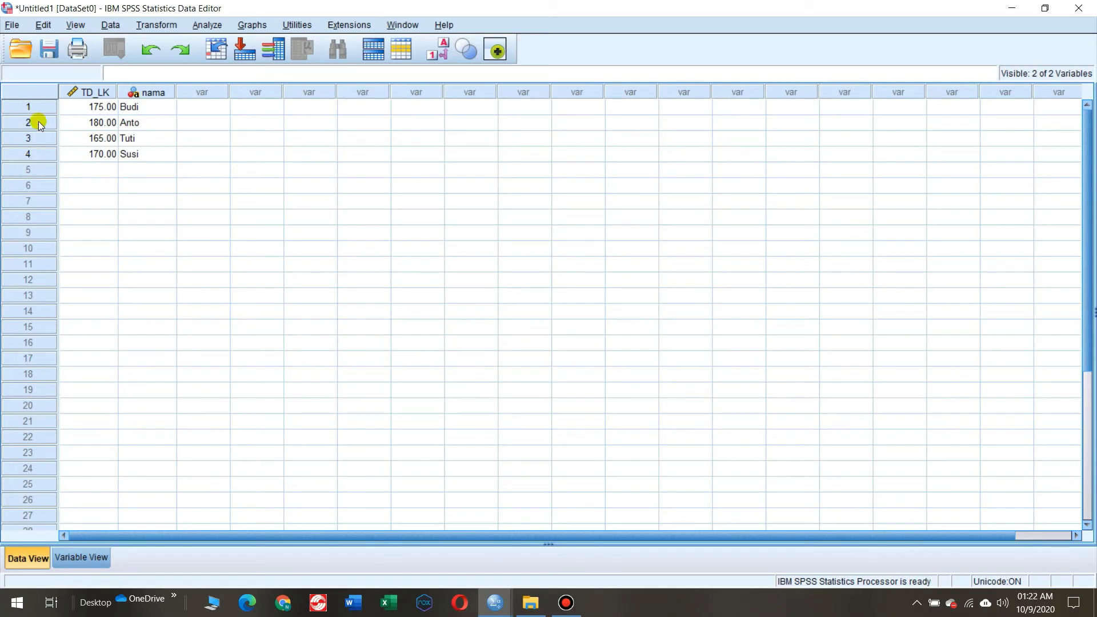
left_click(86, 558)
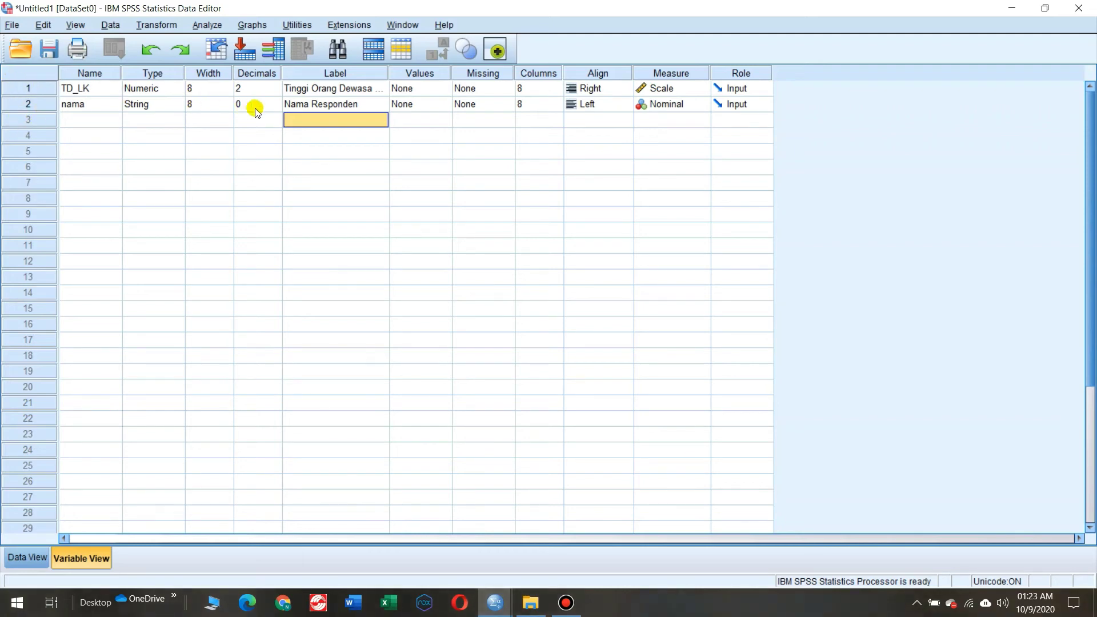
left_click(331, 107)
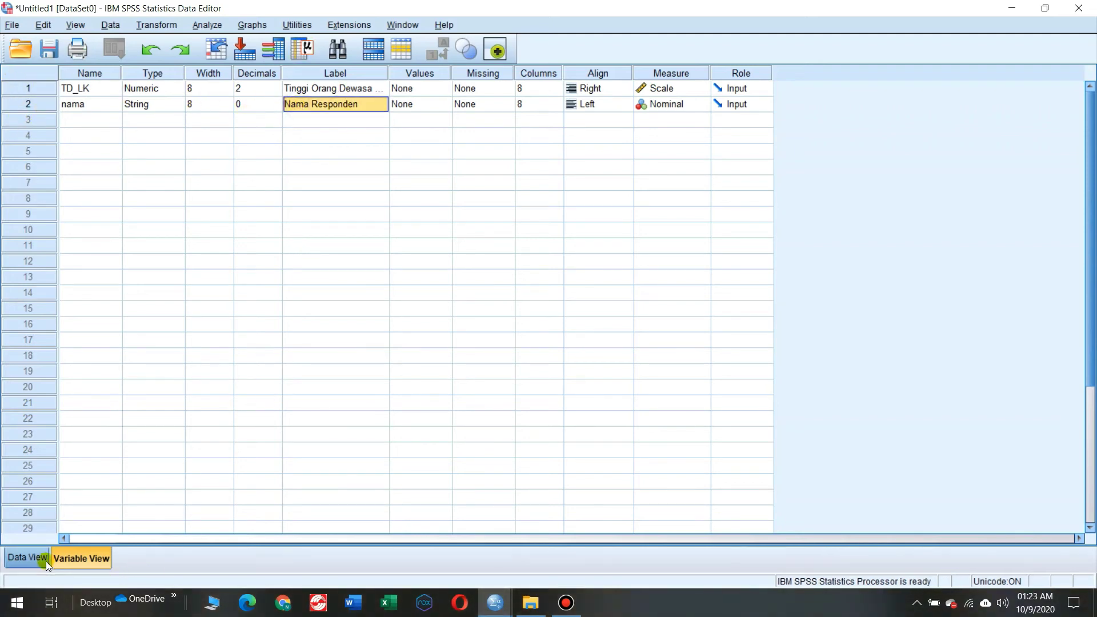
left_click(31, 559)
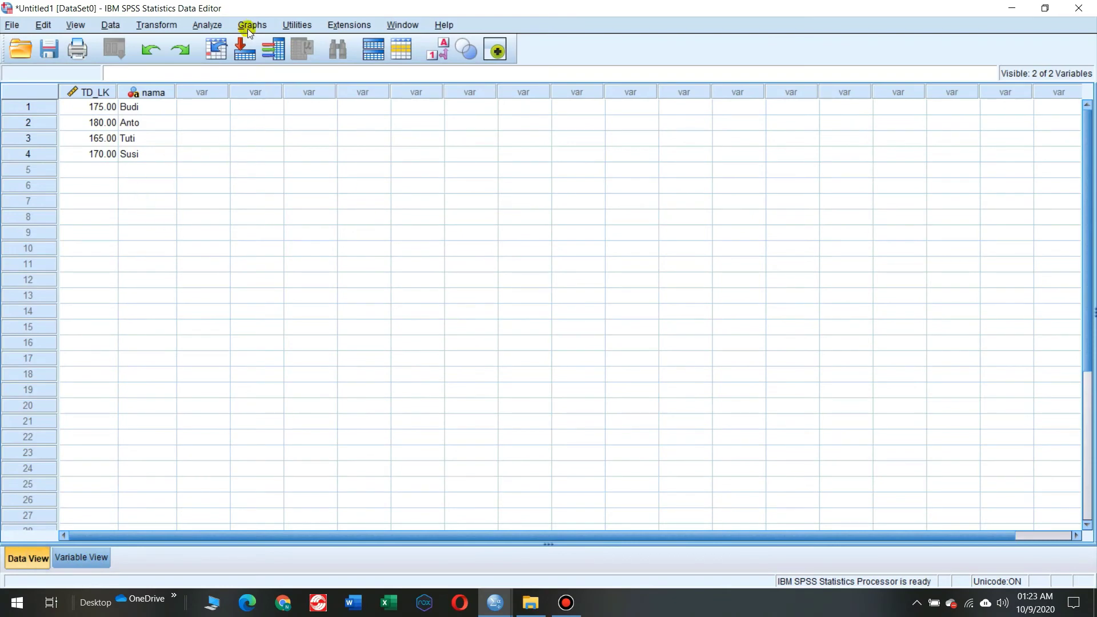
- Review the available statistical analysis procedures, such as Correlate and Regression, without running one
left_click(211, 26)
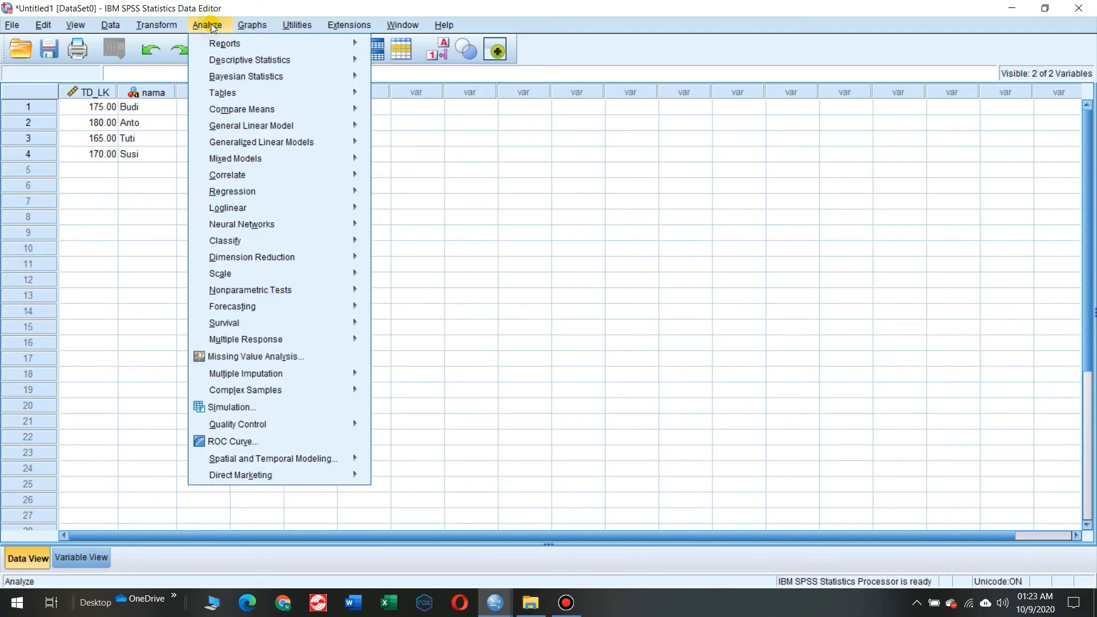
mouse_move(275, 207)
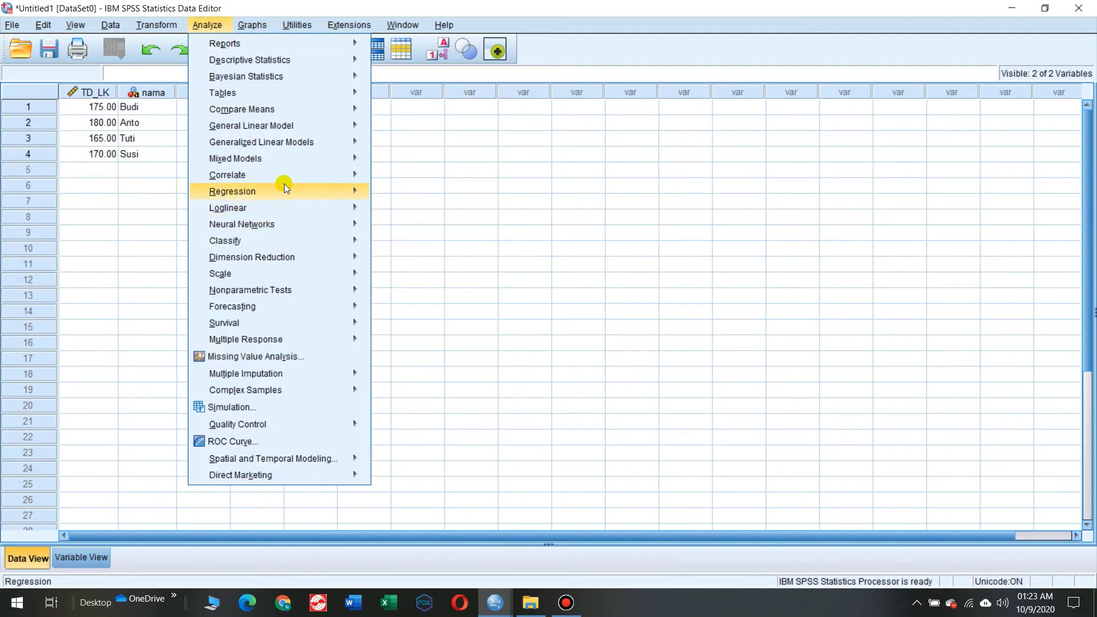
mouse_move(286, 188)
left_click(387, 153)
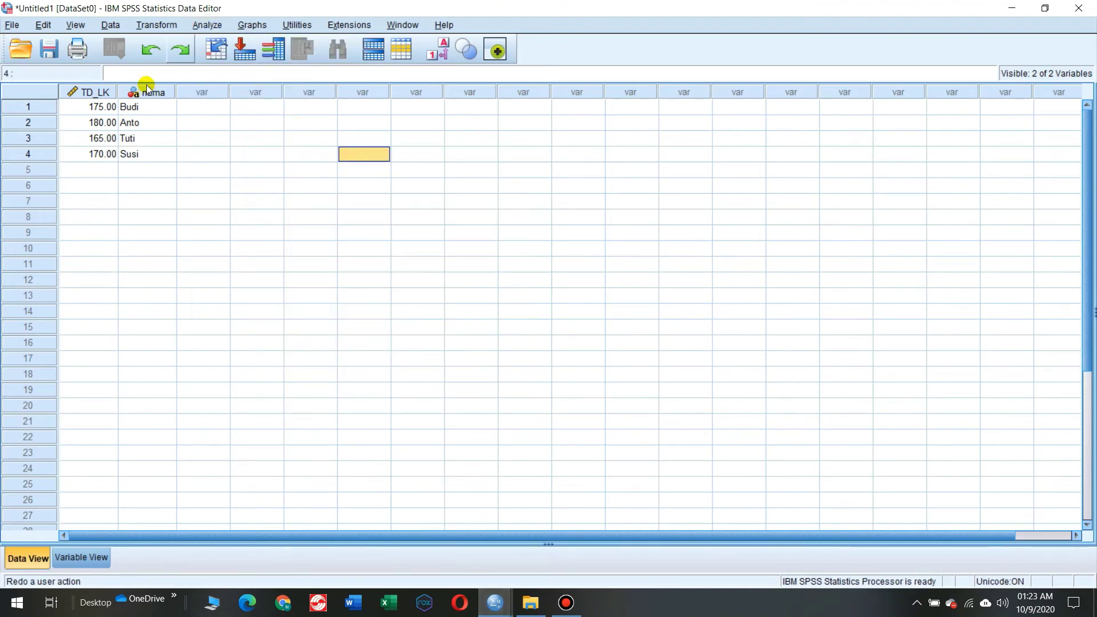
- Examine the output viewer's log and review the available analysis procedures, such as Loglinear, that send their results there
mouse_move(492, 604)
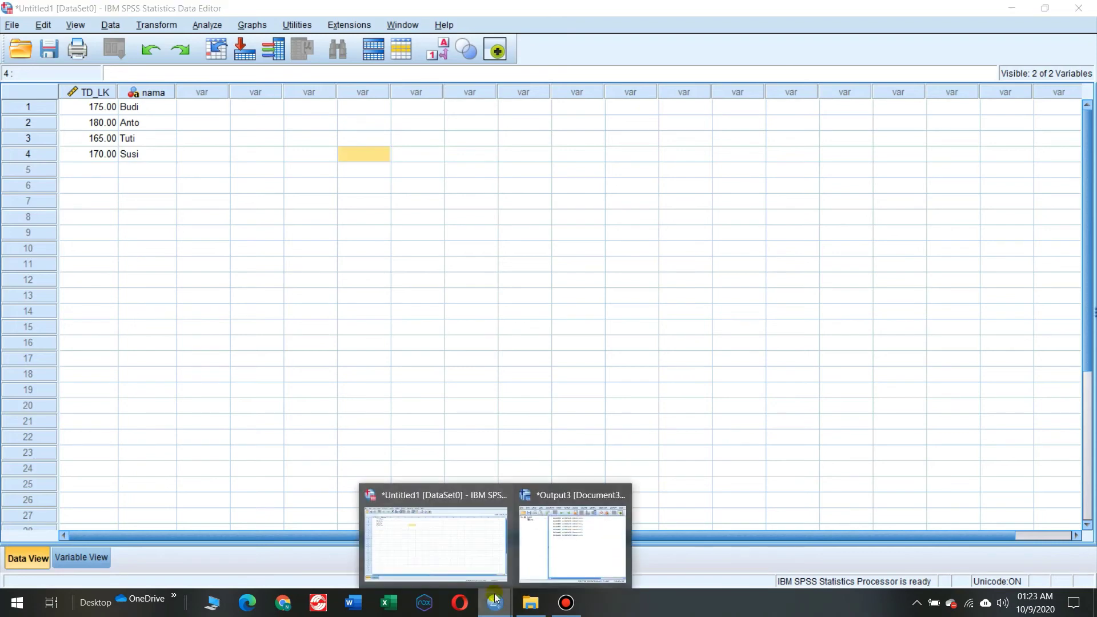
left_click(571, 550)
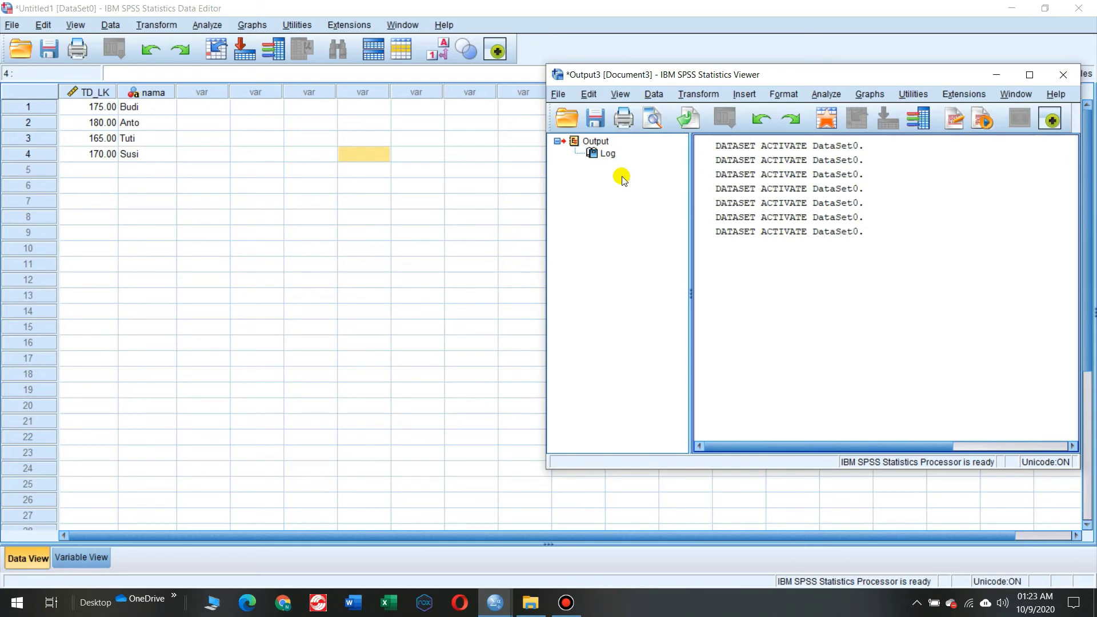
left_click(207, 26)
mouse_move(316, 192)
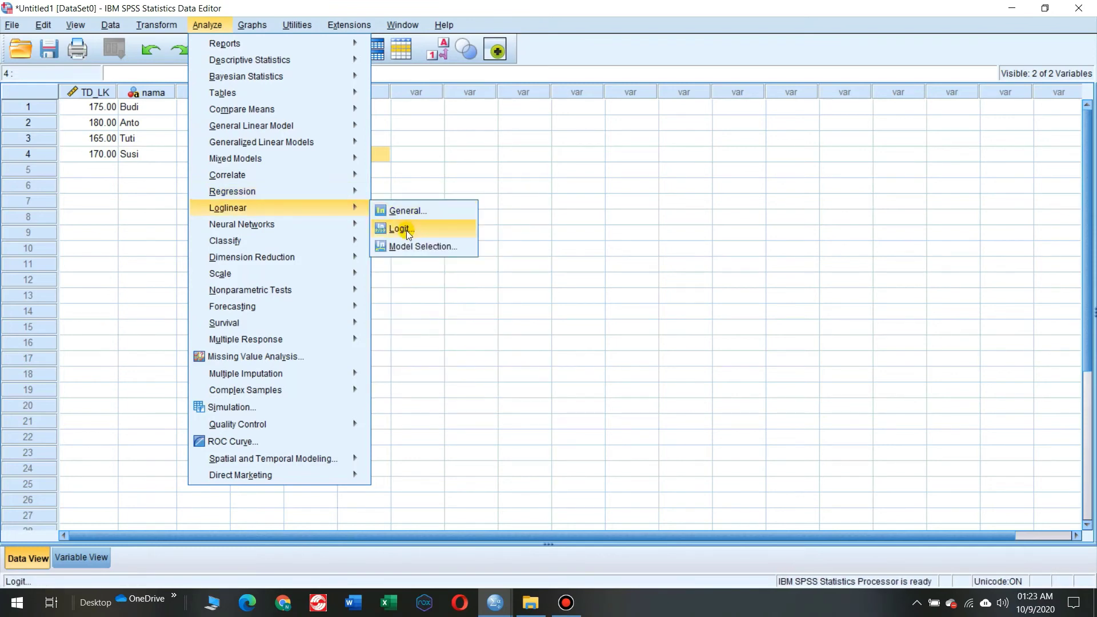
left_click(409, 171)
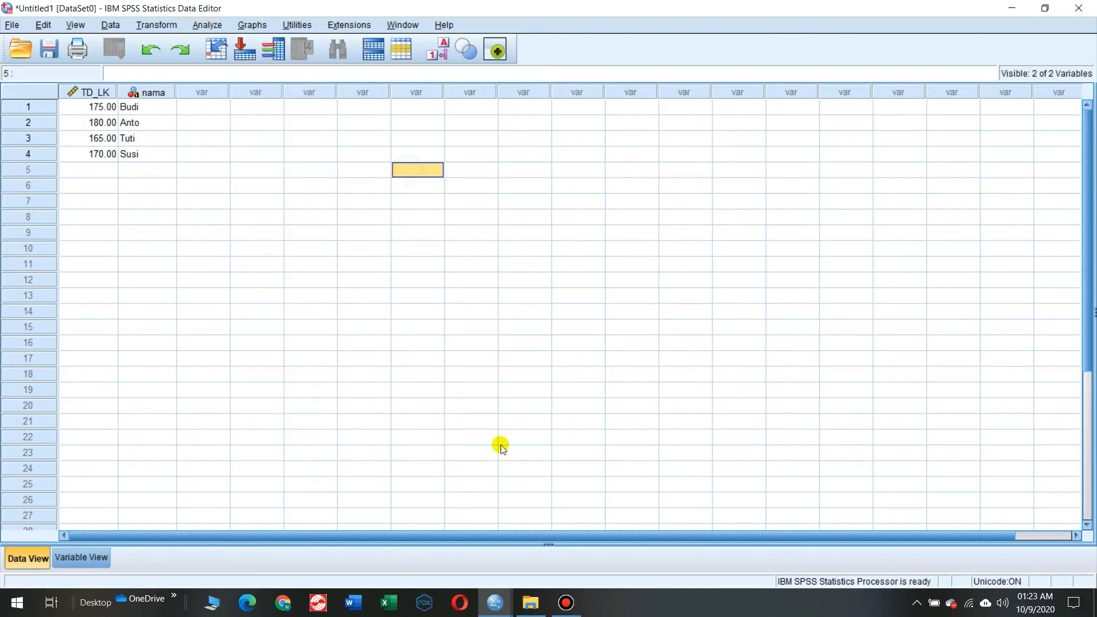
left_click(490, 600)
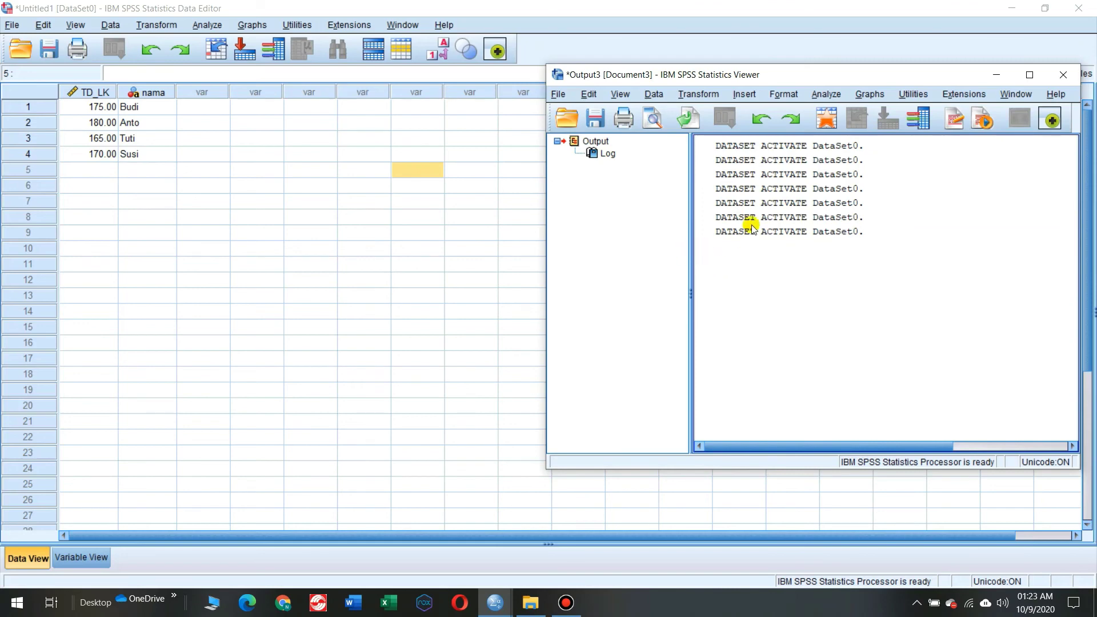
left_click(708, 237)
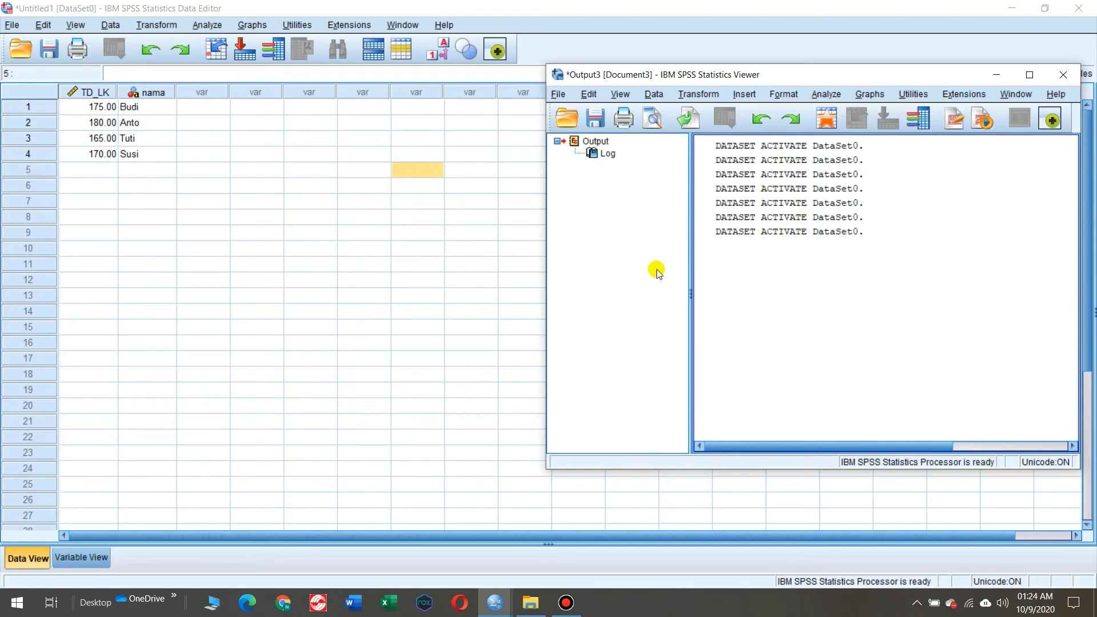
- Switch between the data sheet and the variable definitions, ending on the definitions, and minimize the output viewer
left_click(77, 557)
left_click(26, 560)
left_click(81, 557)
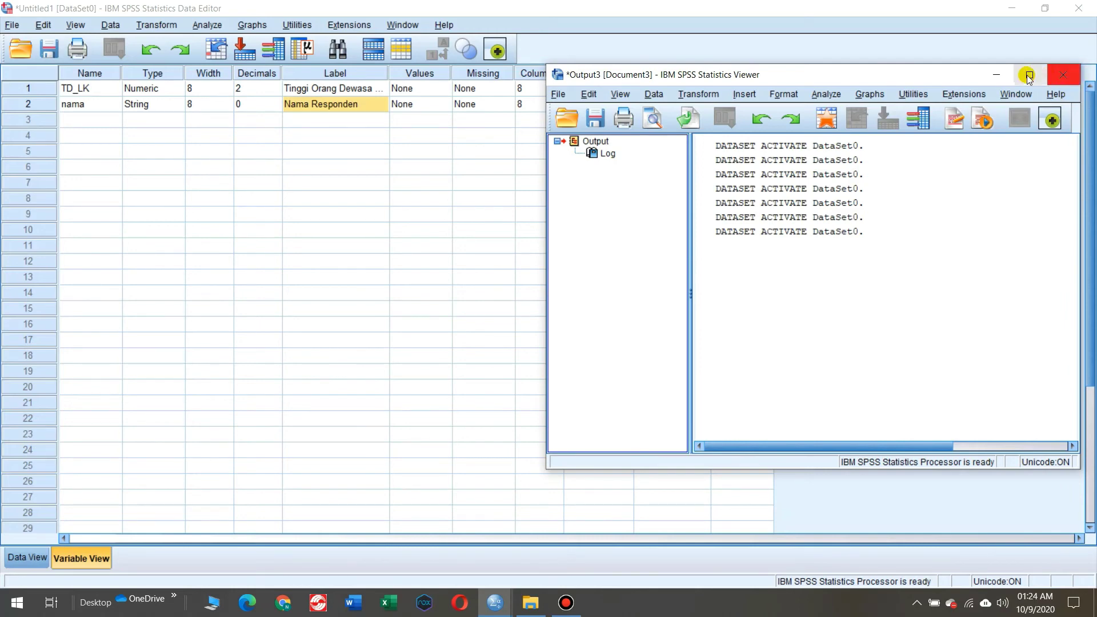
left_click(998, 75)
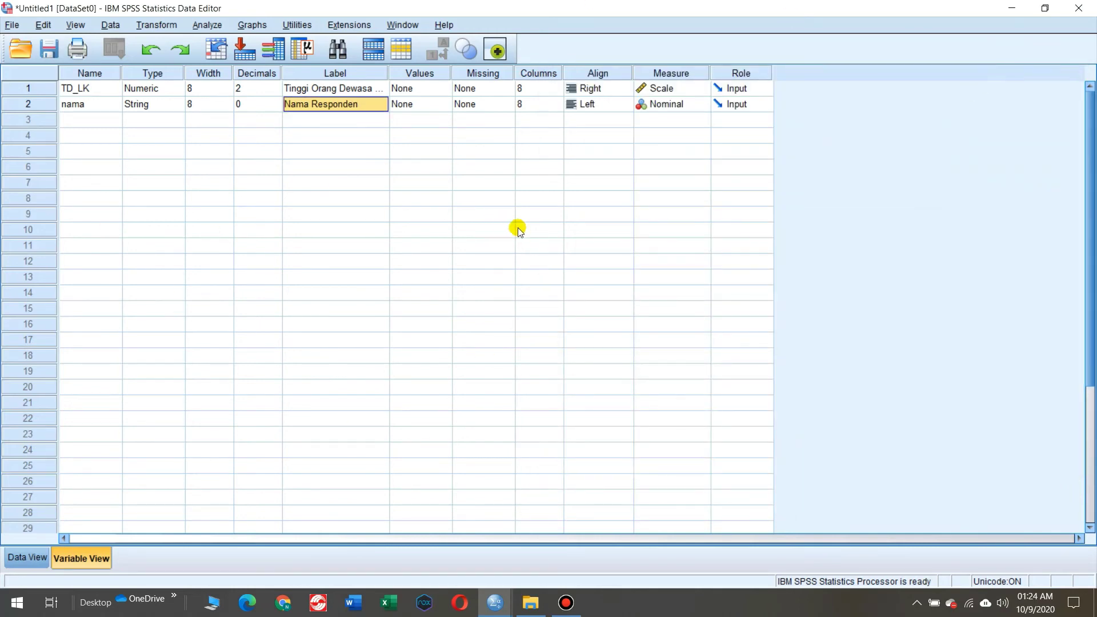
- Review the file types available for saving the dataset under a new name, and close the save dialog without saving
left_click(18, 26)
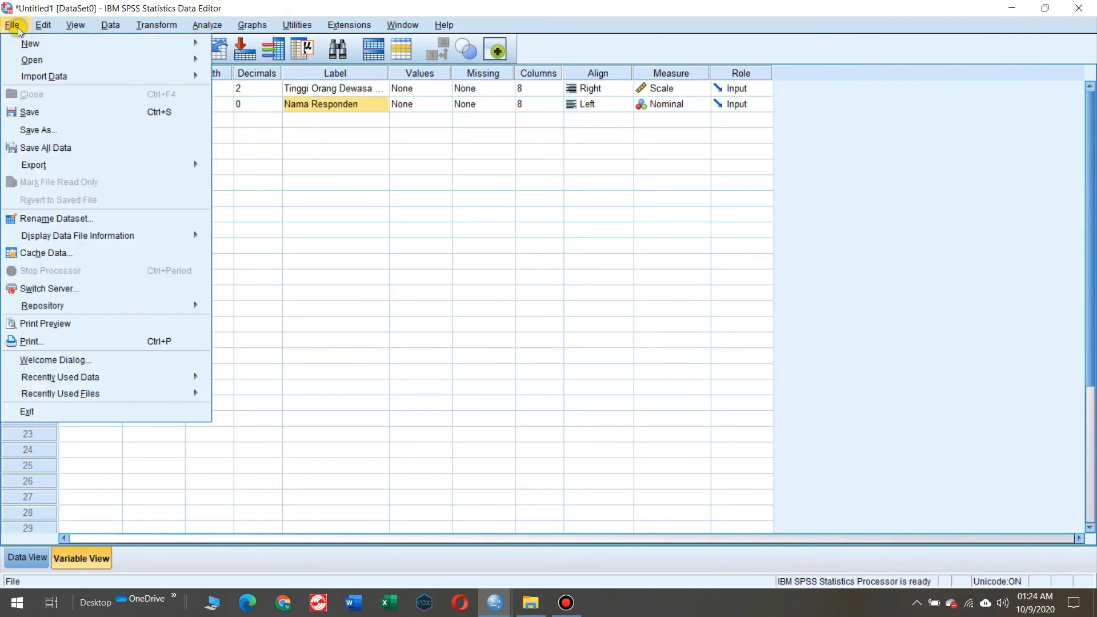
left_click(72, 129)
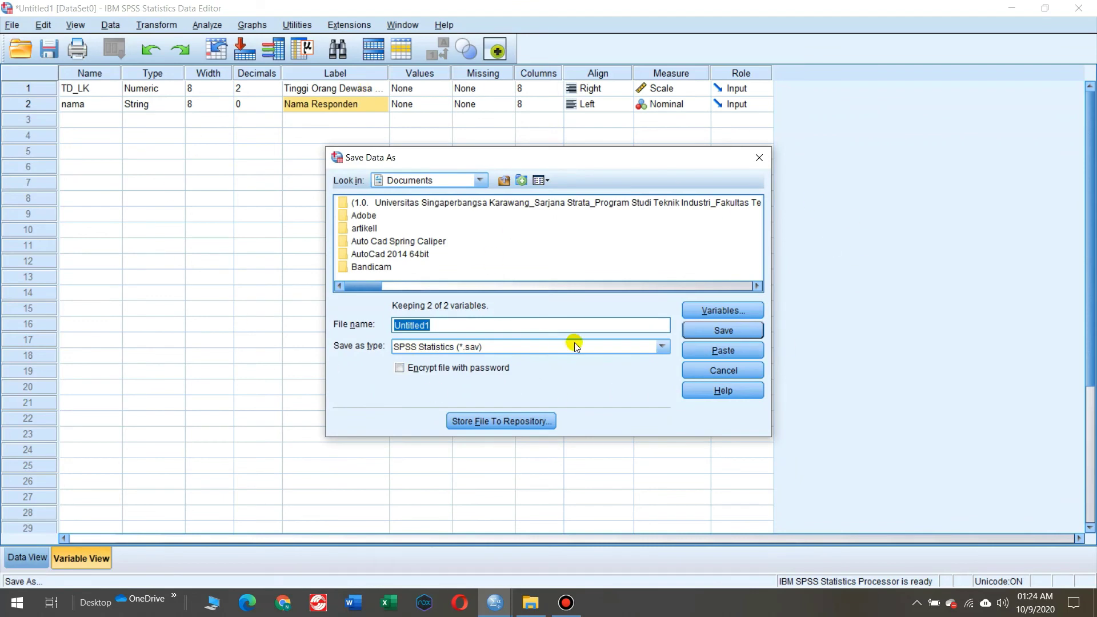
left_click(661, 347)
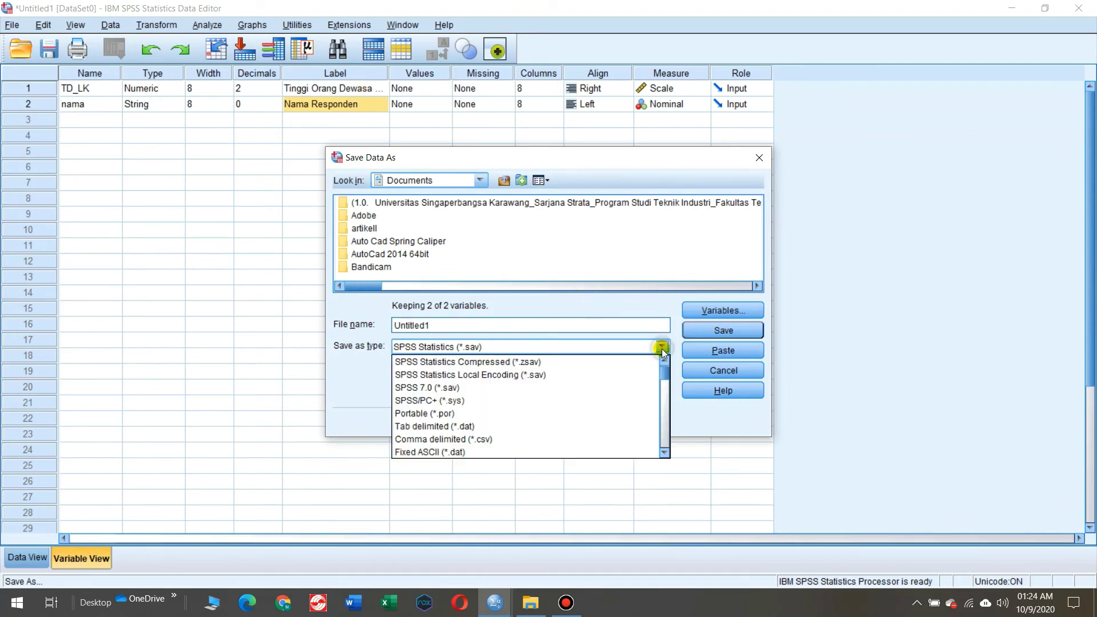
left_click(660, 347)
left_click(661, 346)
left_click(661, 347)
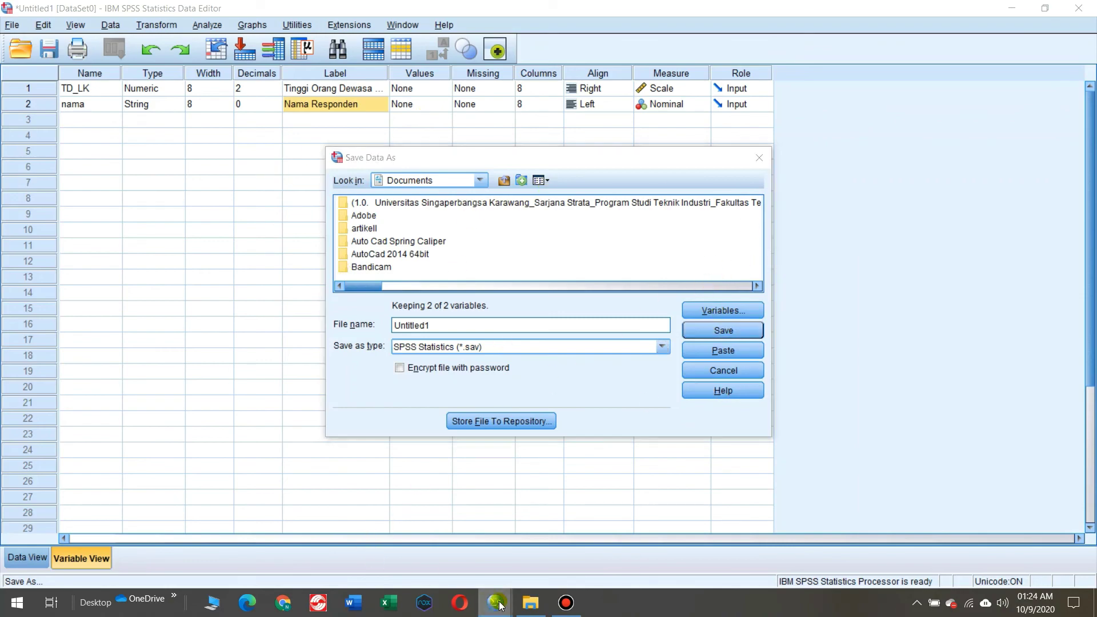
mouse_move(495, 602)
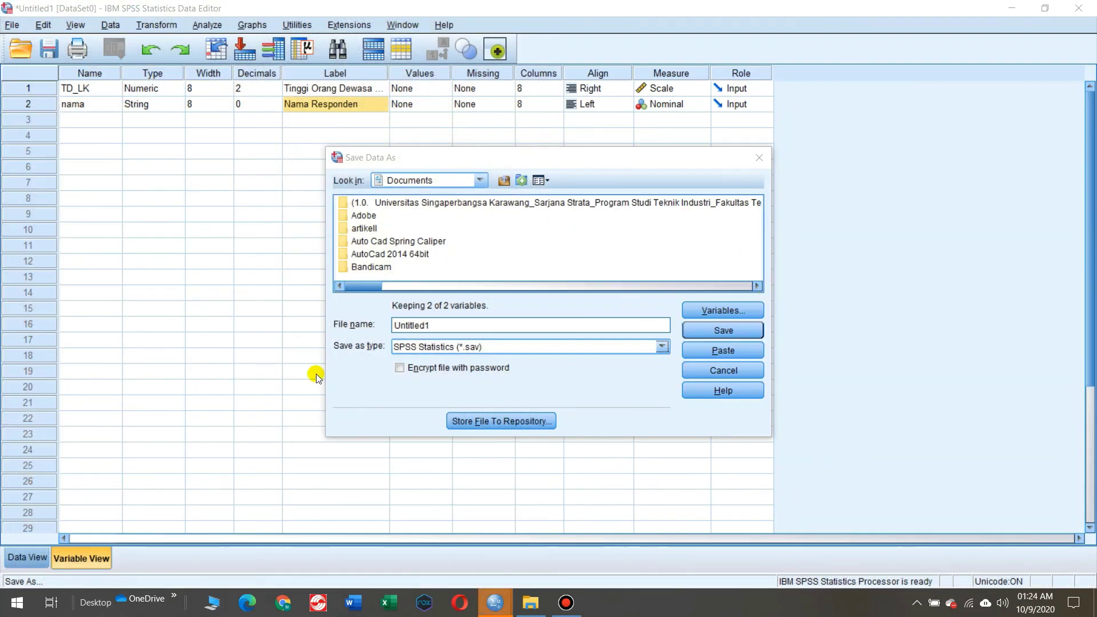
left_click(759, 158)
- Compare the open data editor and output viewer windows, switching from one to the other
left_click(494, 602)
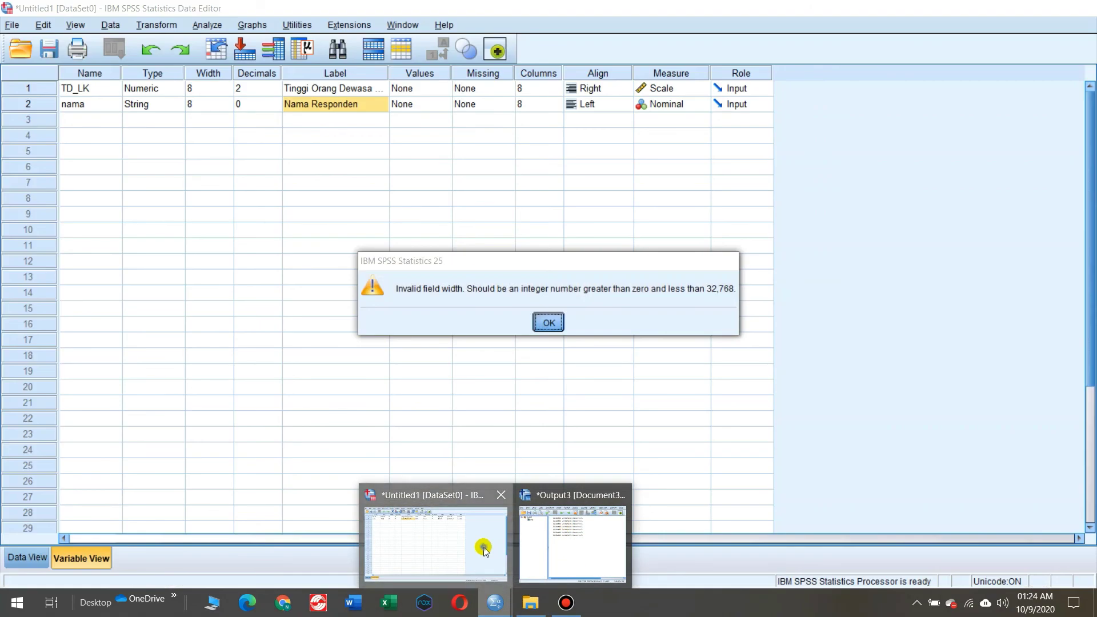
left_click(485, 543)
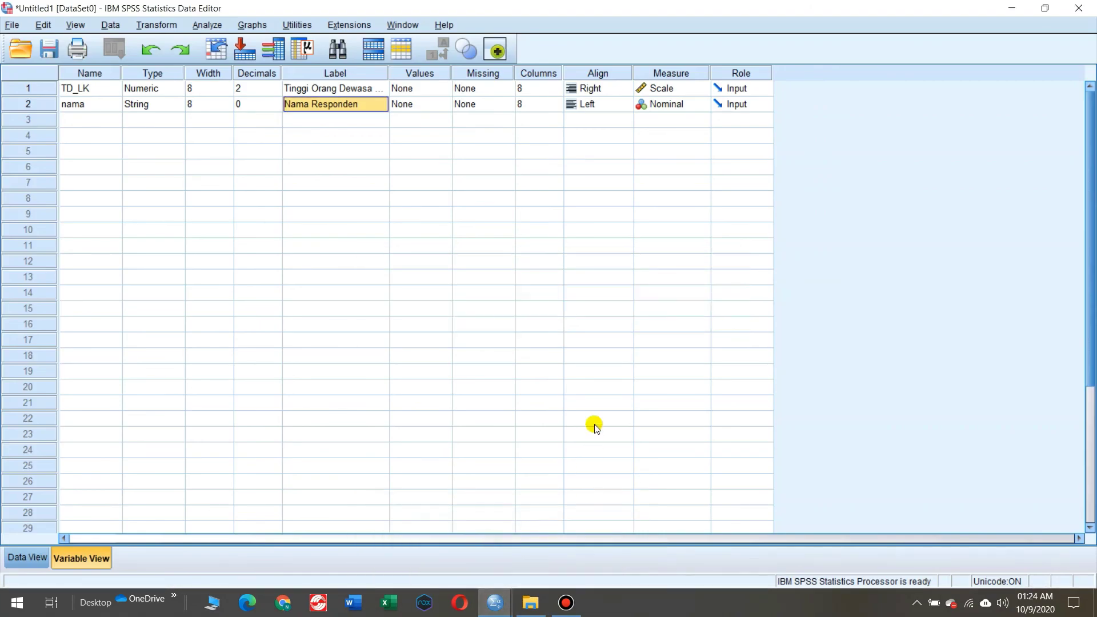
left_click(501, 602)
left_click(583, 544)
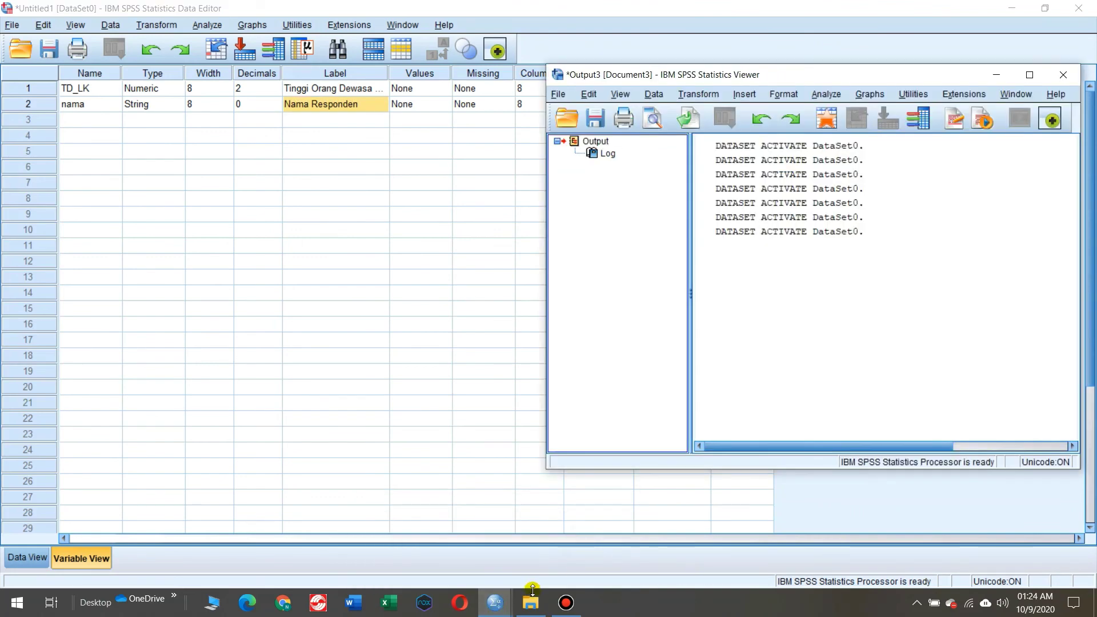
- Review the options for saving all data as an SPSS Statistics file in Documents, and leave without saving
left_click(13, 26)
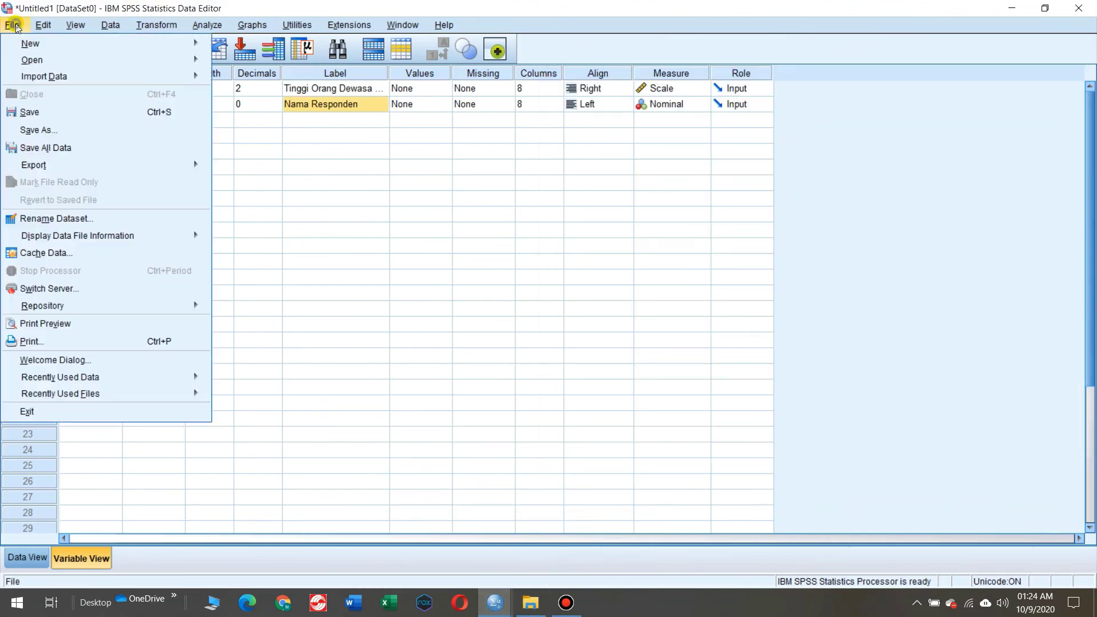
left_click(50, 148)
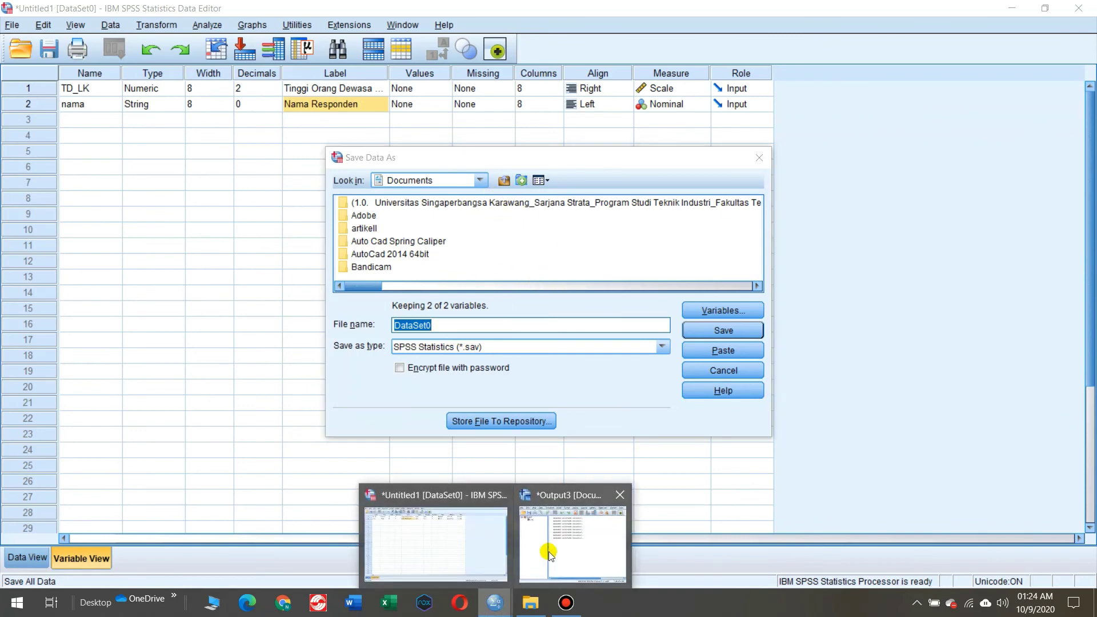
left_click(495, 603)
mouse_move(495, 603)
left_click(443, 555)
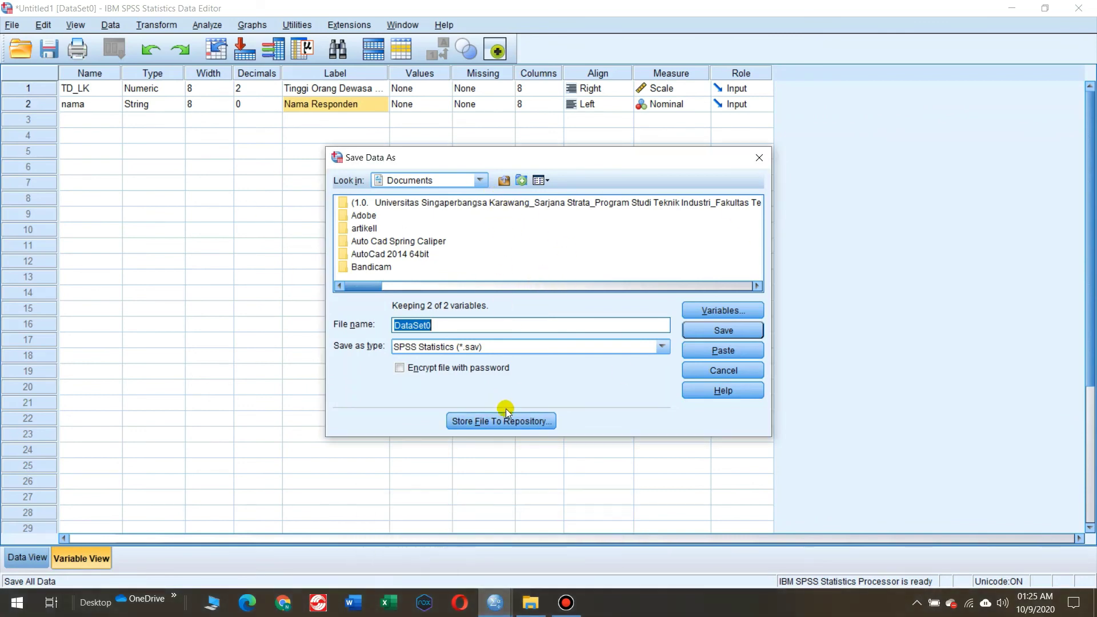
left_click(586, 331)
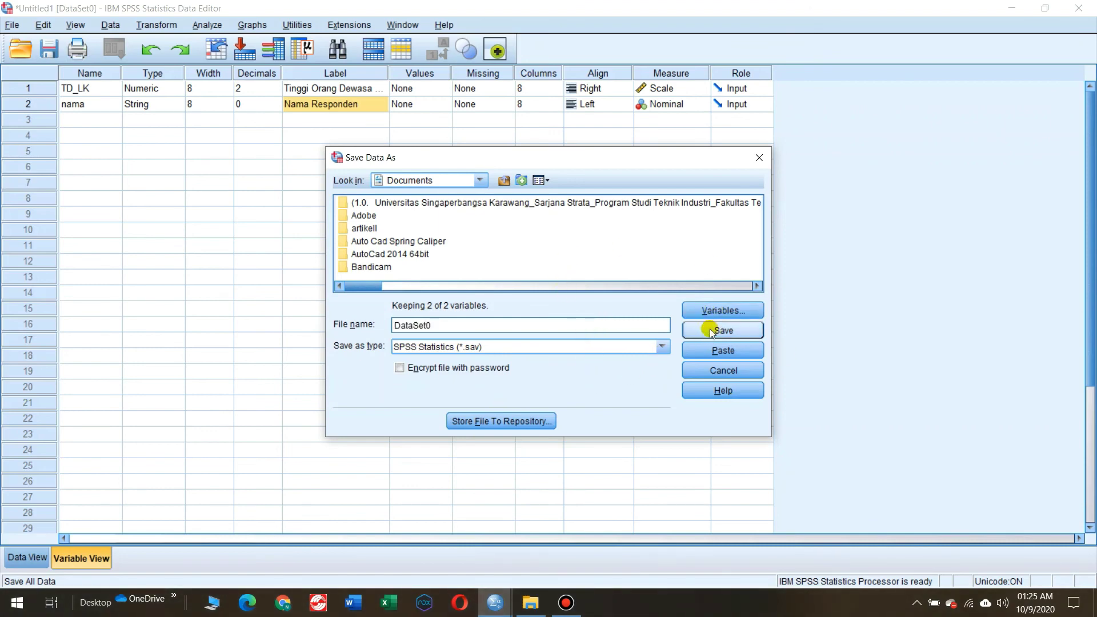
left_click(758, 159)
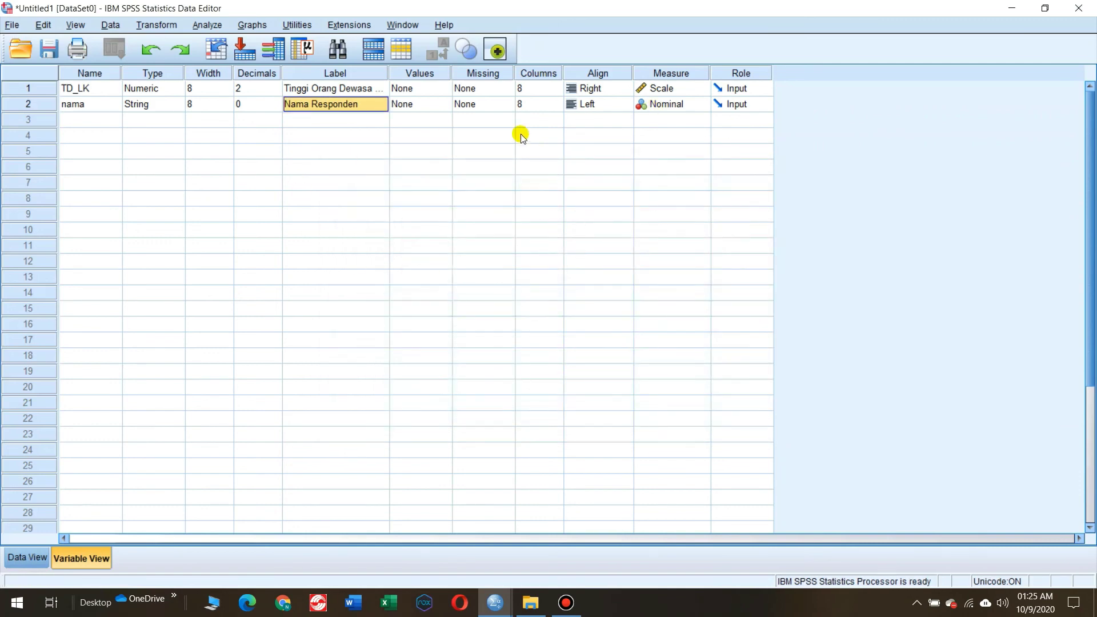